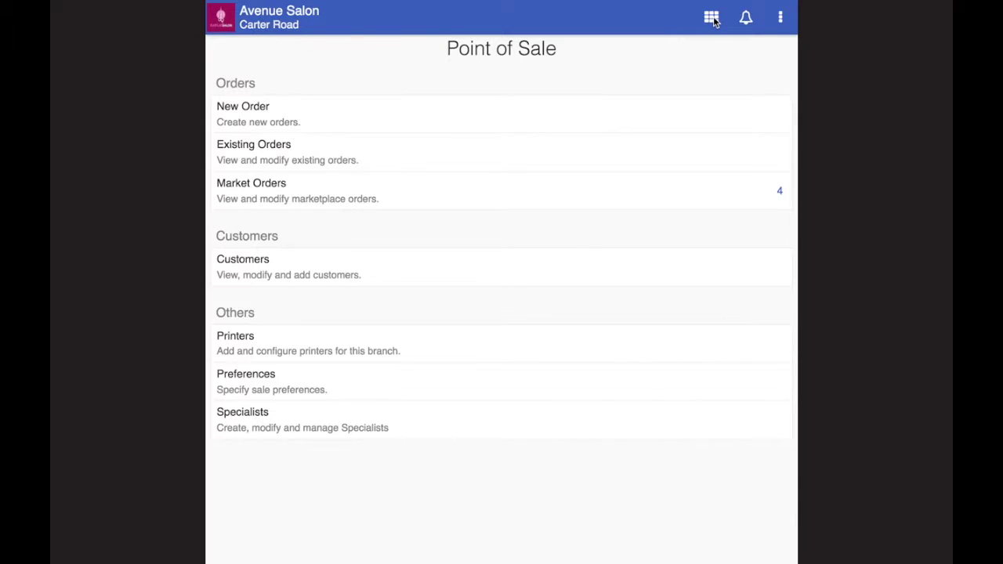
Step: Start a new empty order at $0.00, after glancing at the sales apps list
{"action": "left_click", "coordinate": [711, 17]}
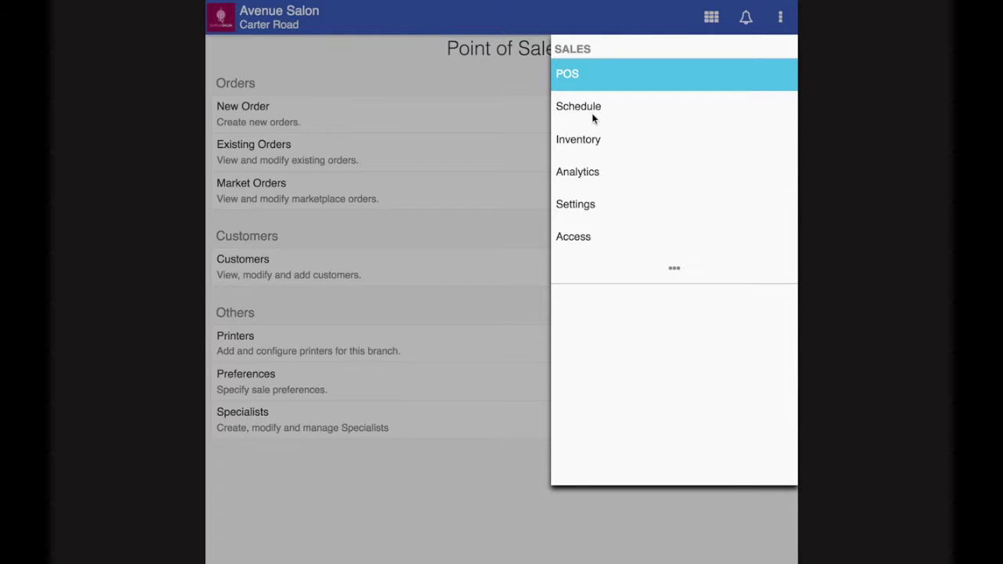
{"action": "left_click", "coordinate": [452, 517]}
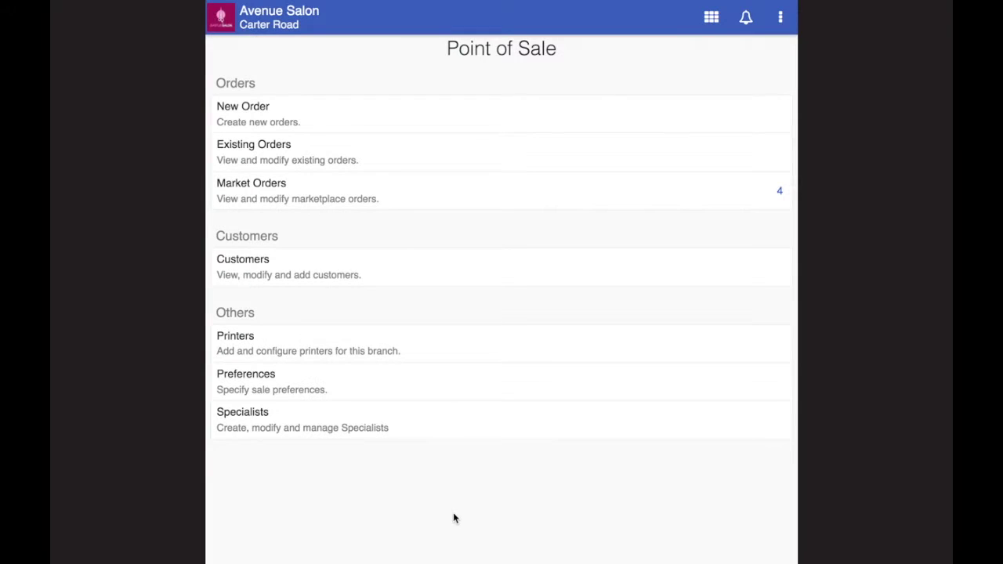
{"action": "left_click", "coordinate": [247, 117]}
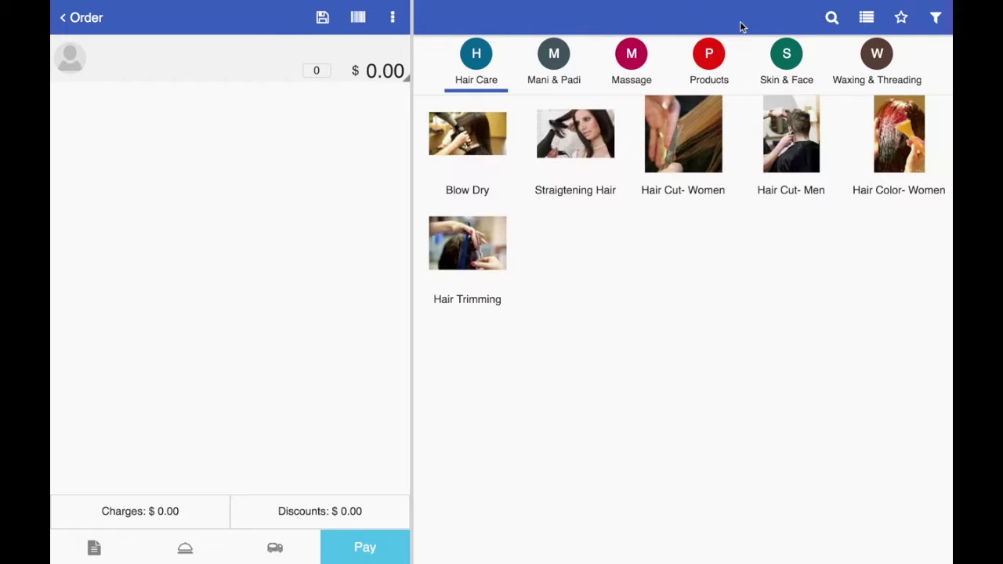
Step: Browse the Massage, Products, Skin & Face, and Waxing & Threading categories, ending on Mani & Padi
{"action": "left_click_drag", "start_coordinate": [722, 55], "coordinate": [783, 53]}
{"action": "left_click", "coordinate": [625, 57]}
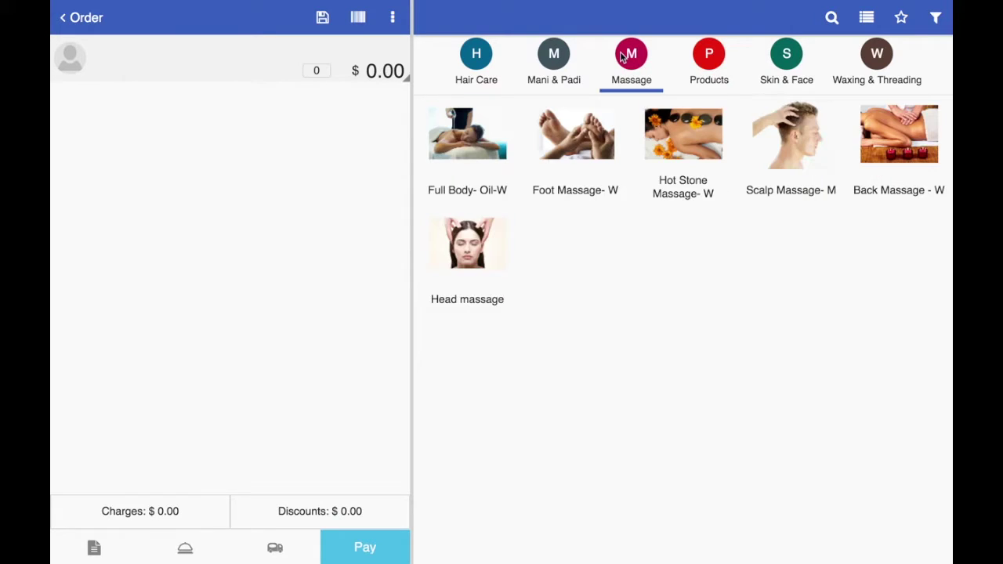
{"action": "left_click", "coordinate": [717, 54]}
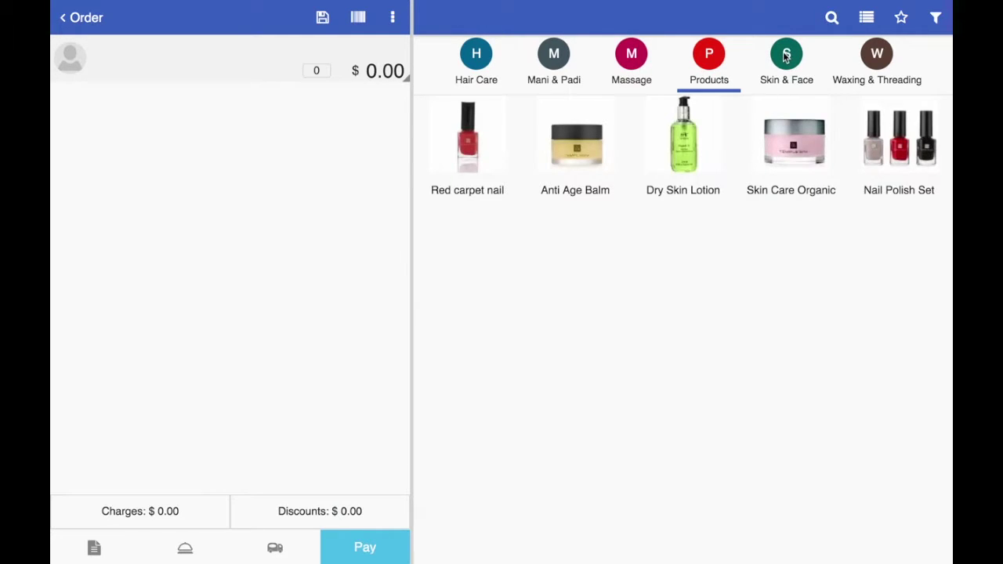
{"action": "left_click", "coordinate": [786, 56]}
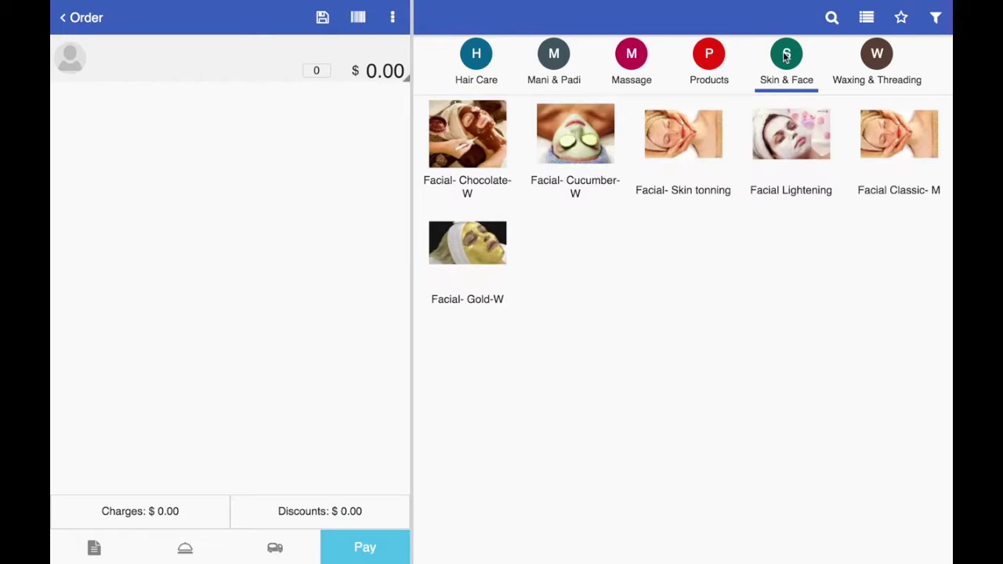
{"action": "left_click", "coordinate": [875, 56]}
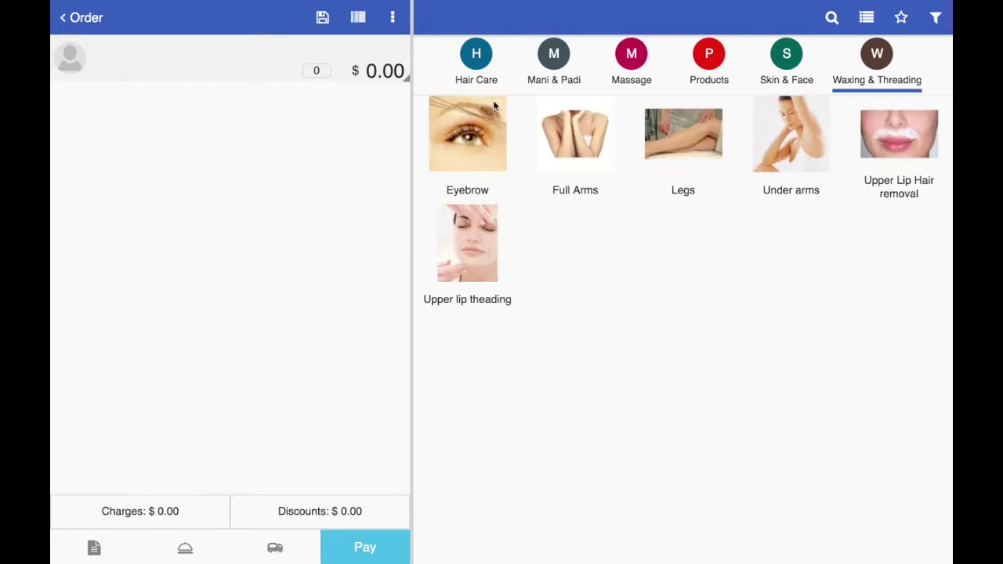
{"action": "left_click", "coordinate": [555, 59]}
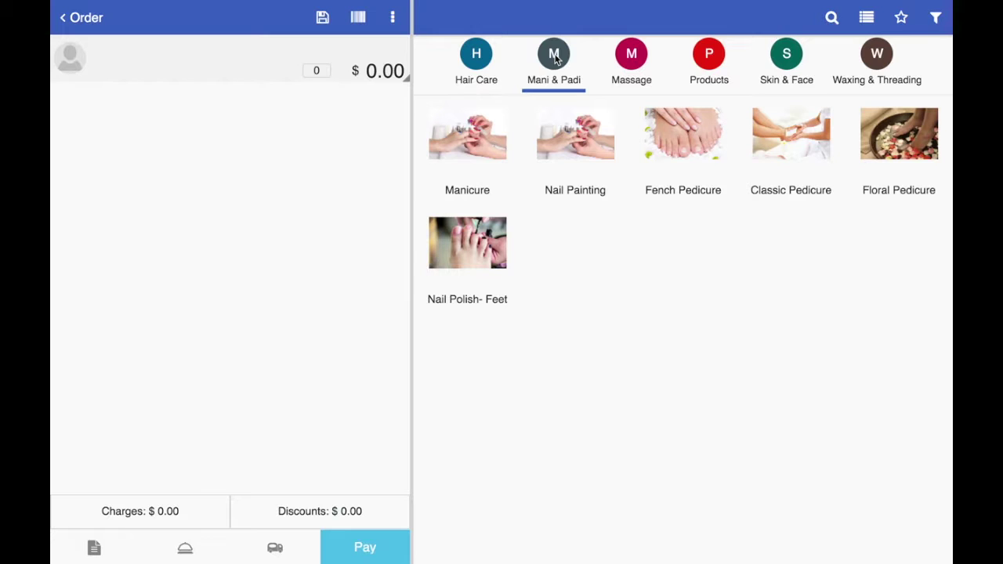
Step: Add a $250.00 Manicure to the order and assign it a specialist
{"action": "left_click", "coordinate": [467, 134]}
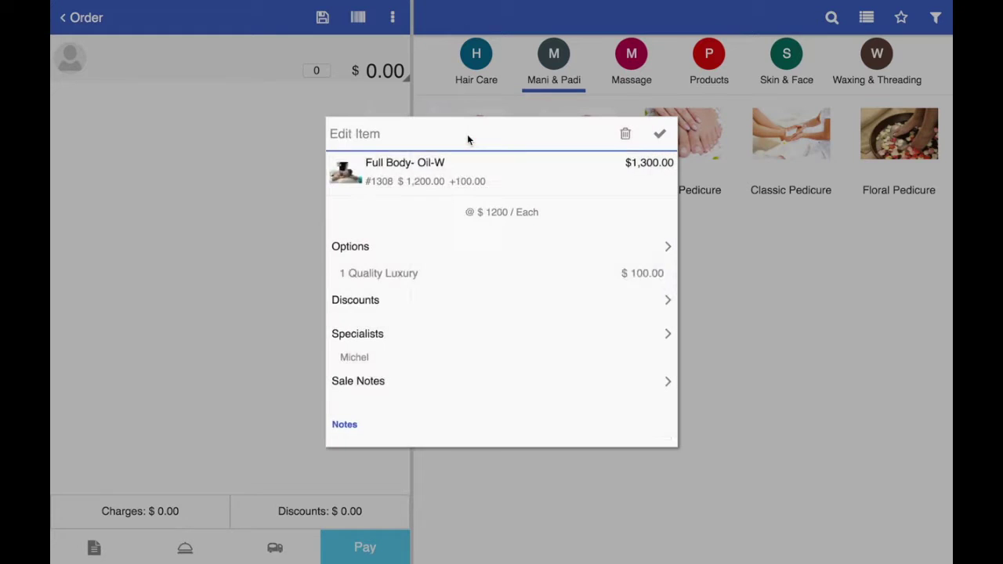
{"action": "left_click", "coordinate": [597, 246]}
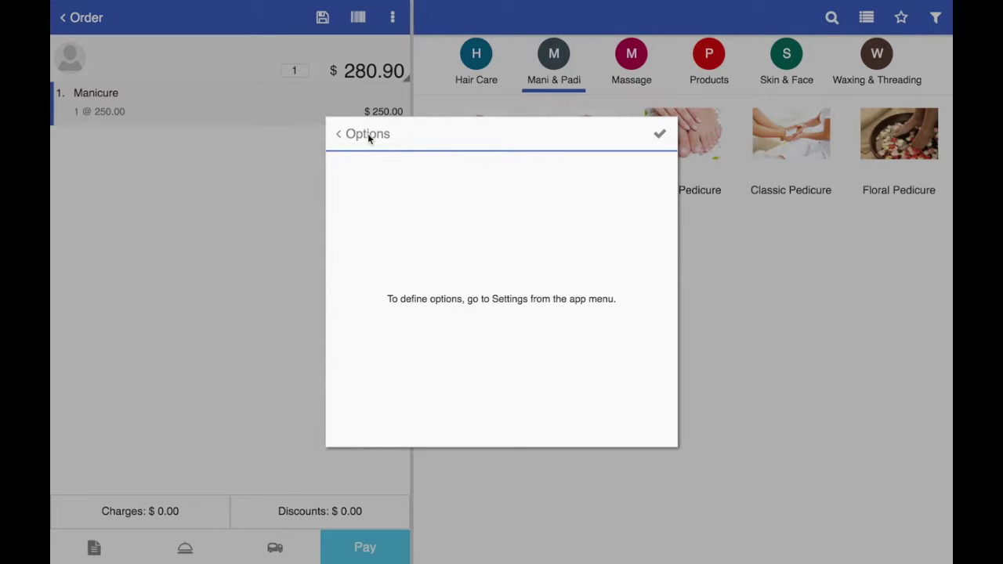
{"action": "left_click", "coordinate": [368, 133]}
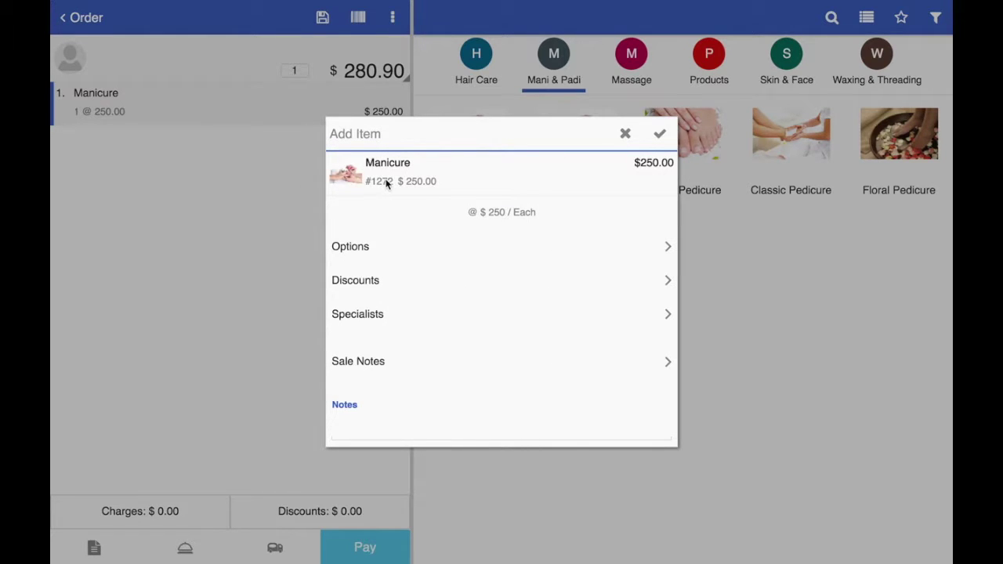
{"action": "left_click", "coordinate": [395, 314]}
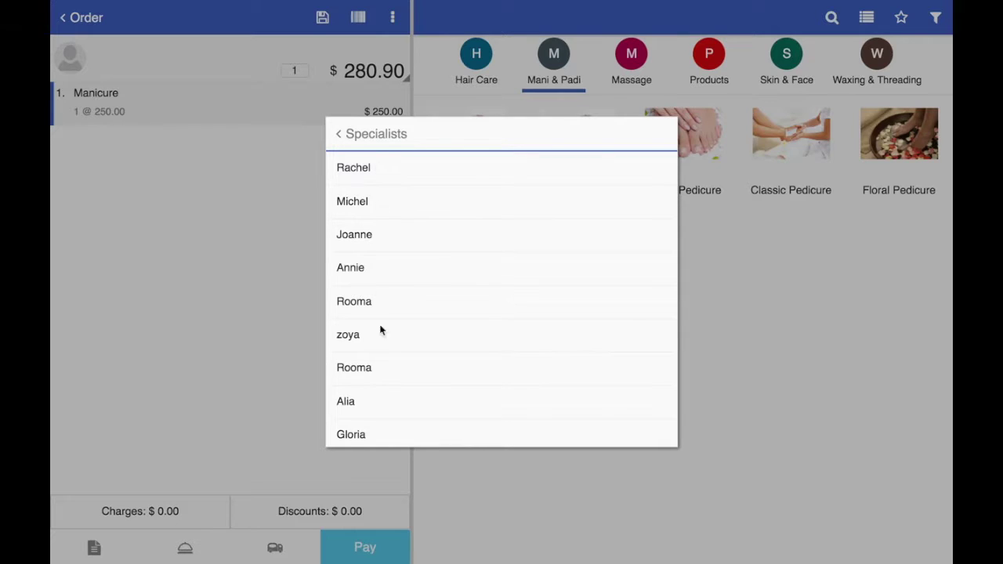
{"action": "scroll", "coordinate": [392, 368], "scroll_direction": "down", "scroll_amount": 1}
{"action": "scroll", "coordinate": [389, 369], "scroll_direction": "up", "scroll_amount": 1}
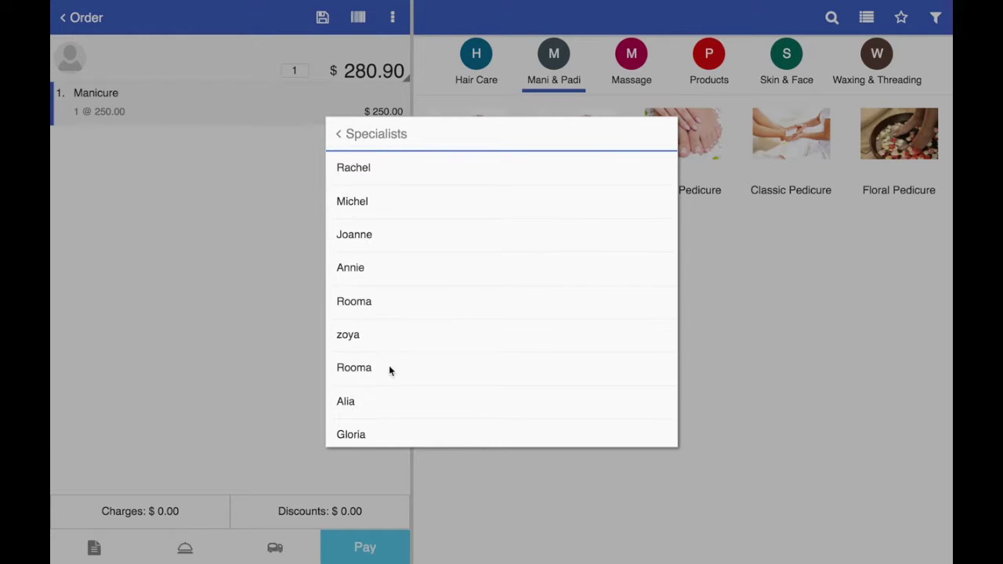
{"action": "left_click", "coordinate": [341, 202]}
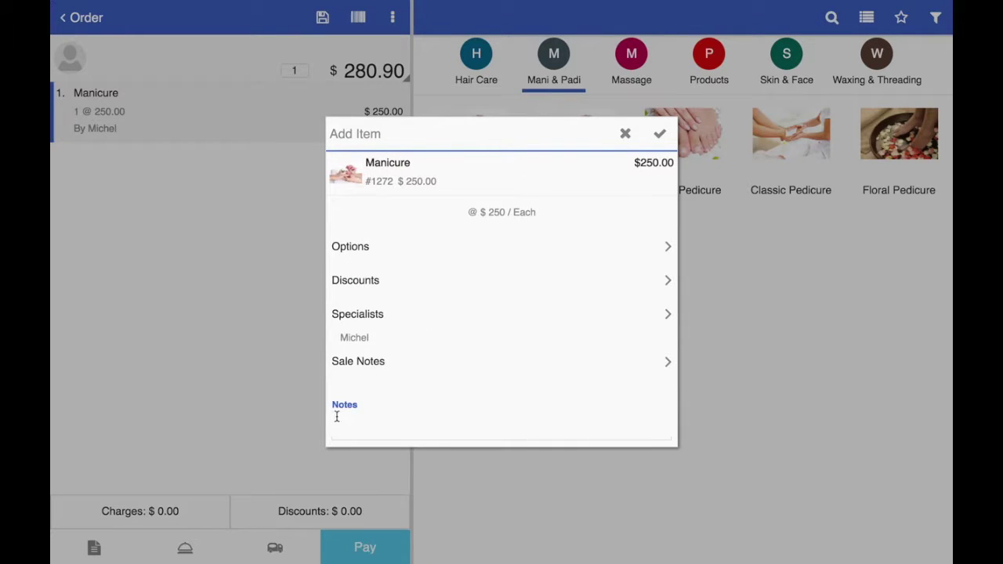
Step: Give the Manicure the note 'NO BLEACH' and confirm it, totalling $280.90
{"action": "left_click", "coordinate": [373, 429]}
{"action": "type", "text": "n"}
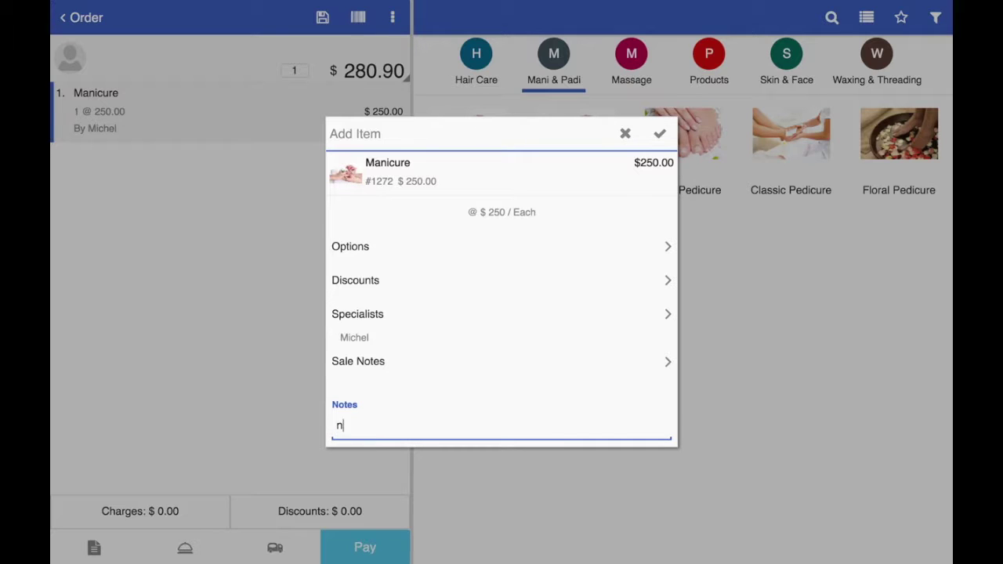
{"action": "type", "text": "o bleCG"}
{"action": "left_click_drag", "start_coordinate": [387, 423], "coordinate": [314, 421]}
{"action": "type", "text": "NO"}
{"action": "key", "text": "BackSpace"}
{"action": "key", "text": "BackSpace"}
{"action": "type", "text": "O BLEACH"}
{"action": "scroll", "coordinate": [483, 321], "scroll_direction": "down", "scroll_amount": 1}
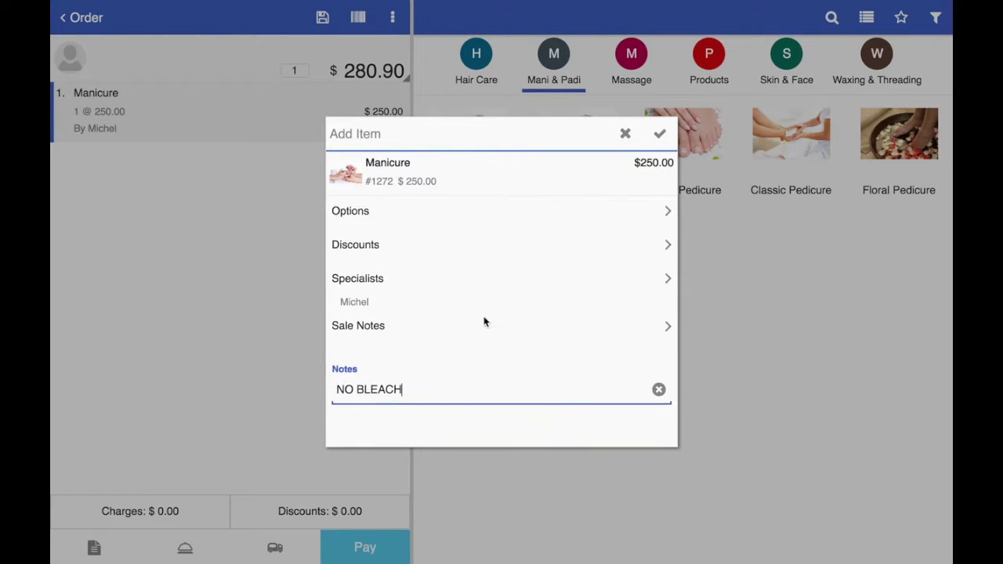
{"action": "left_click", "coordinate": [658, 134]}
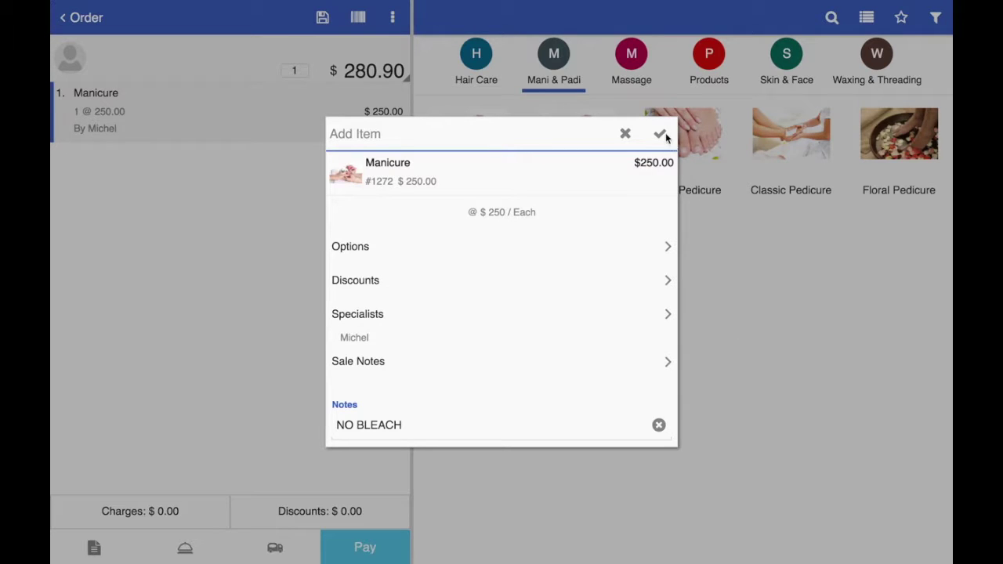
{"action": "left_click", "coordinate": [659, 134]}
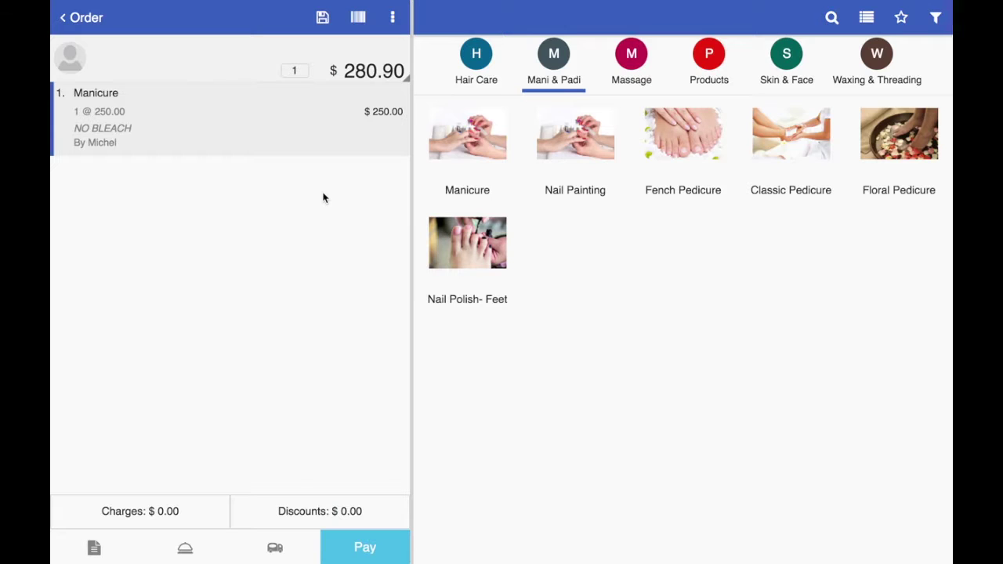
Step: Save the Manicure order, then reopen open order 1556 ($281.00) for editing
{"action": "left_click", "coordinate": [321, 19]}
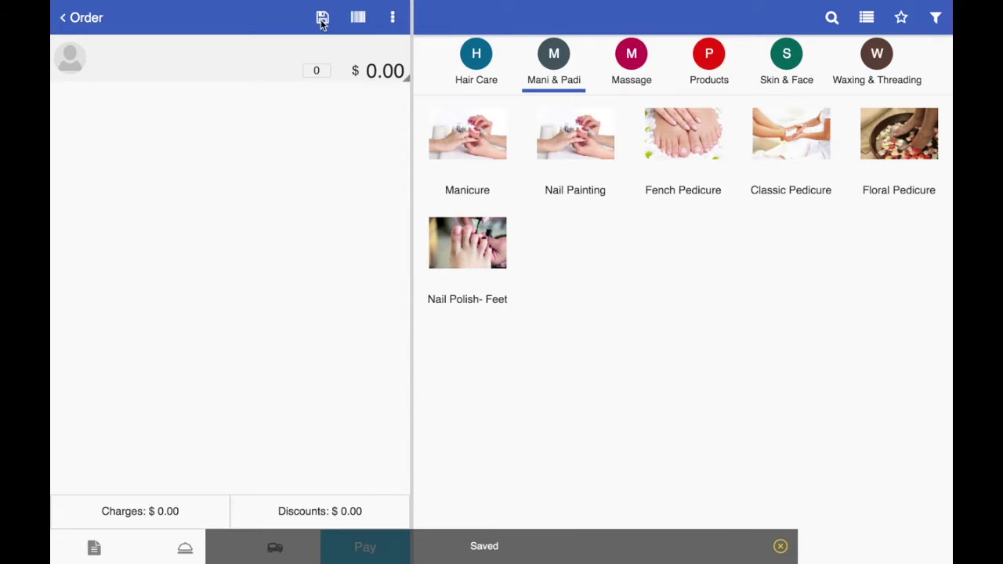
{"action": "left_click", "coordinate": [72, 17]}
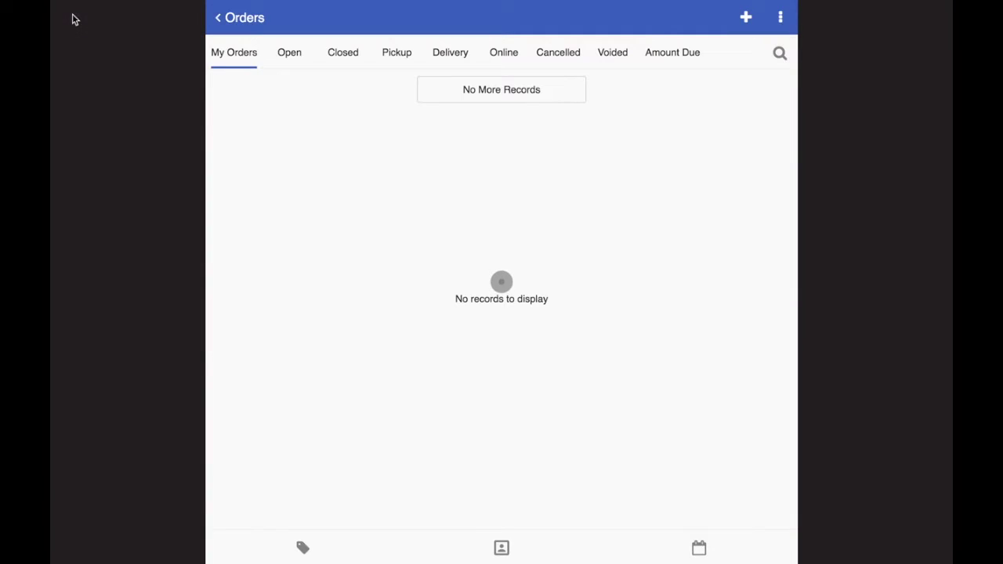
{"action": "left_click", "coordinate": [283, 54]}
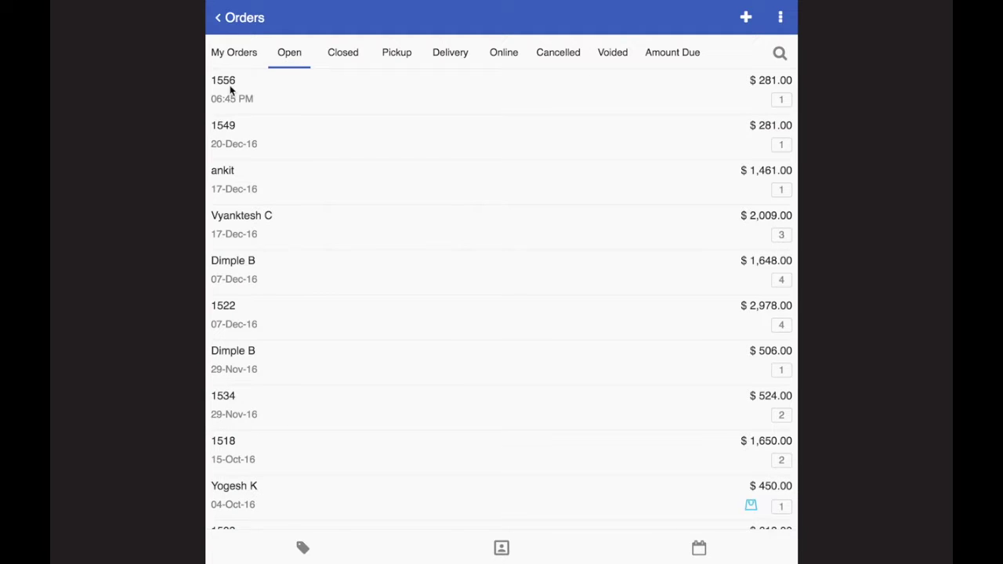
{"action": "left_click", "coordinate": [230, 89]}
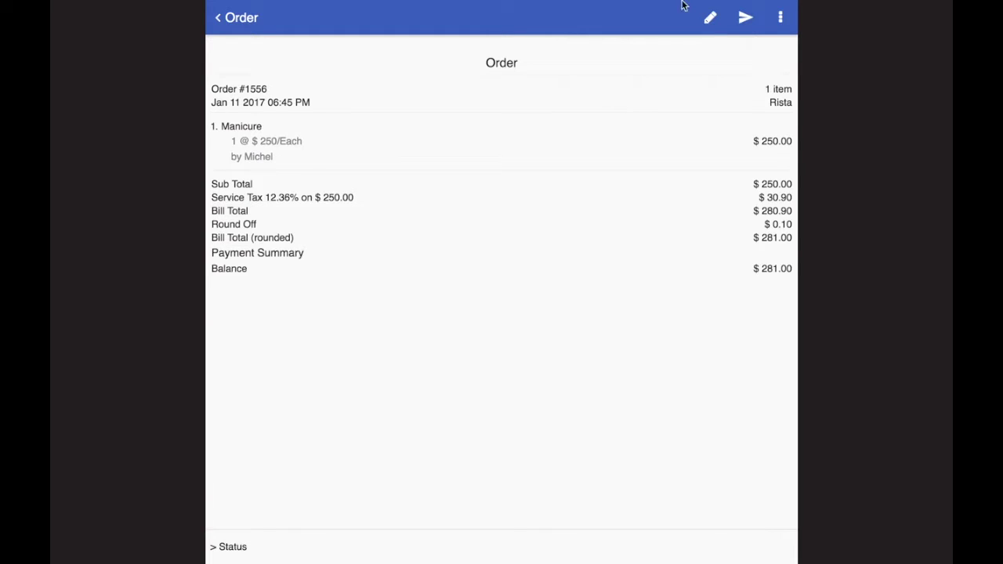
{"action": "left_click", "coordinate": [708, 16]}
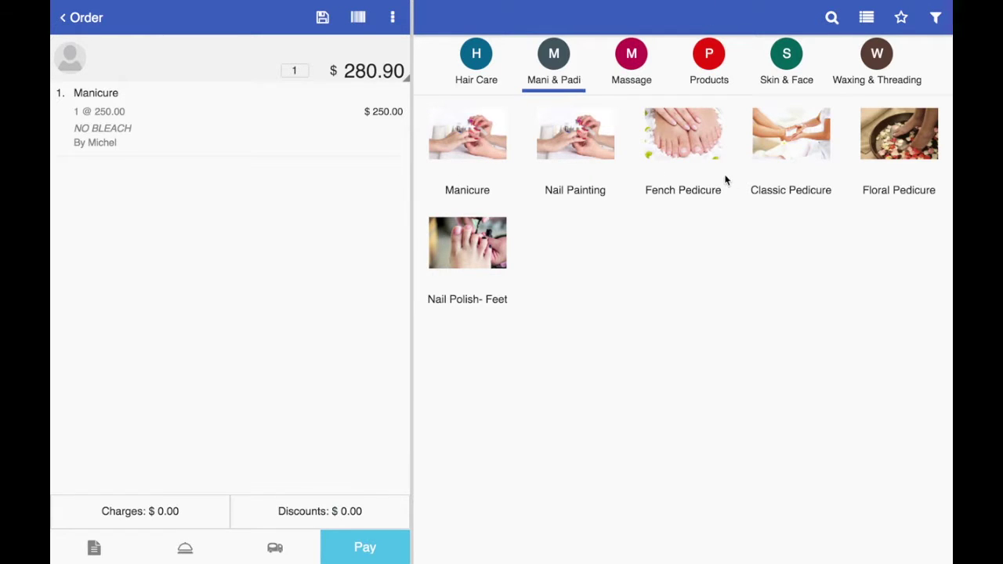
Step: Add a $250.00 Blow Dry with the $150.00 Body Shop imported ingredient, totalling $730.34
{"action": "left_click", "coordinate": [489, 66]}
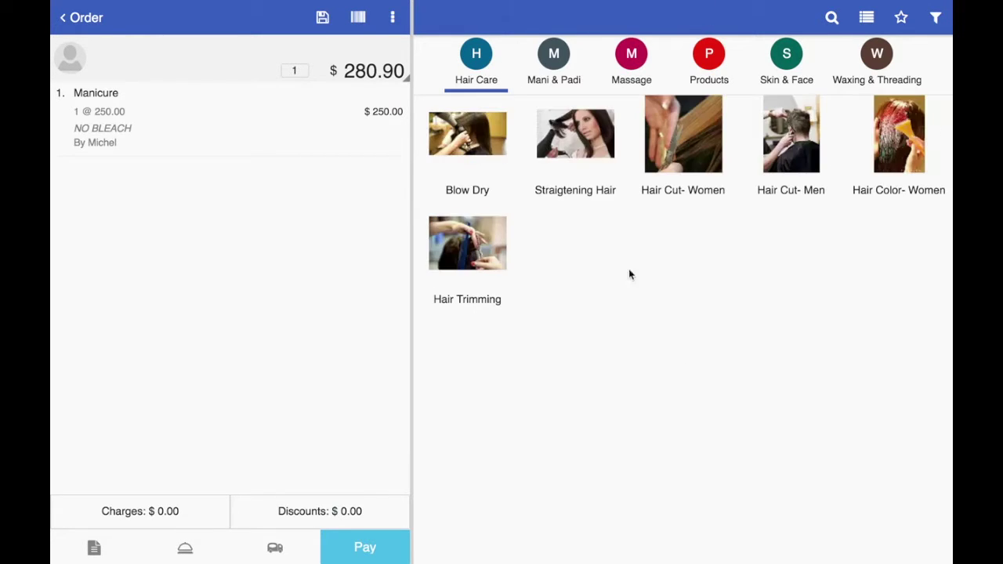
{"action": "left_click", "coordinate": [455, 125]}
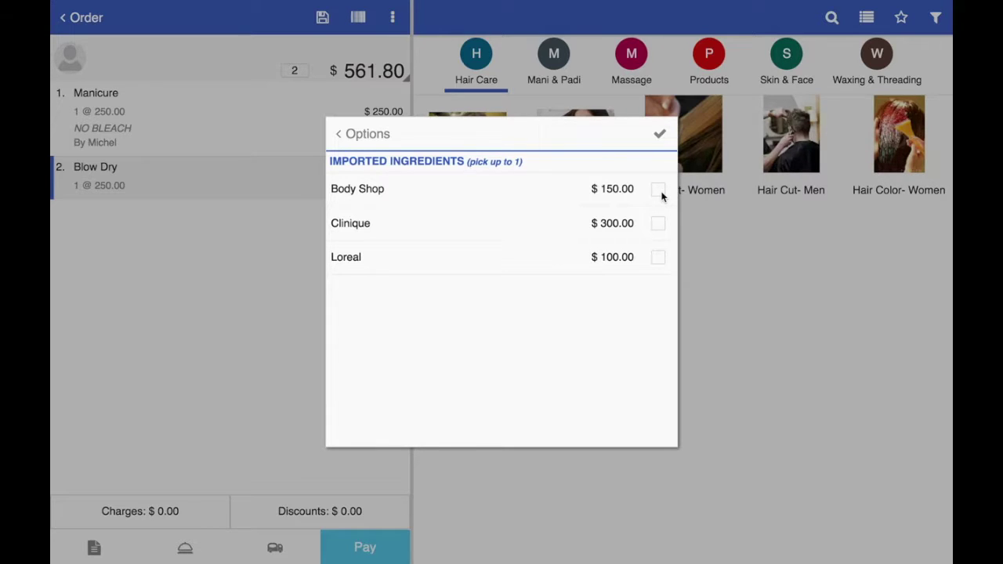
{"action": "left_click", "coordinate": [661, 197]}
{"action": "left_click", "coordinate": [654, 130]}
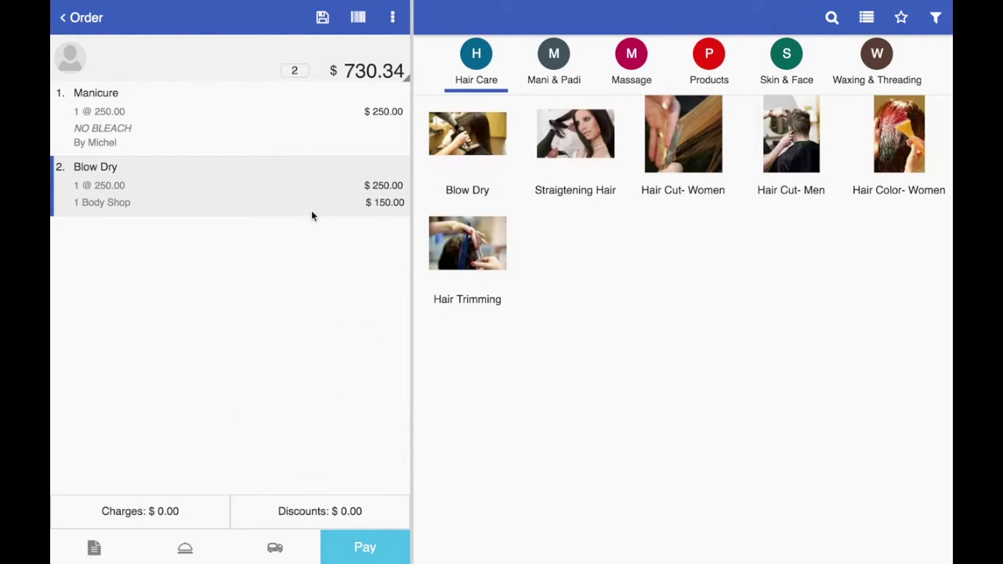
Step: Pay the order by credit for 731, clear it, and bring up customer search on the fresh order
{"action": "left_click", "coordinate": [501, 282]}
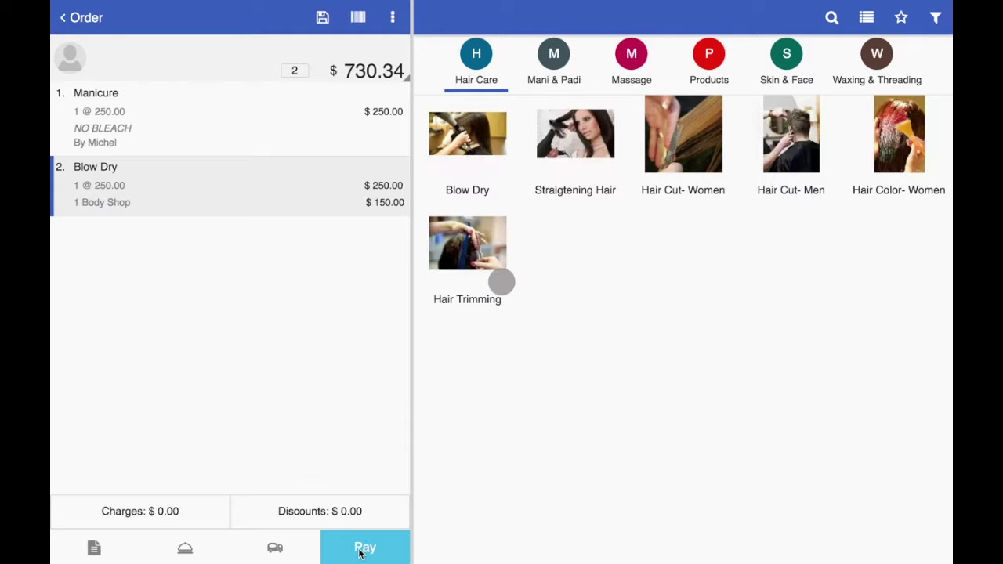
{"action": "left_click", "coordinate": [361, 549]}
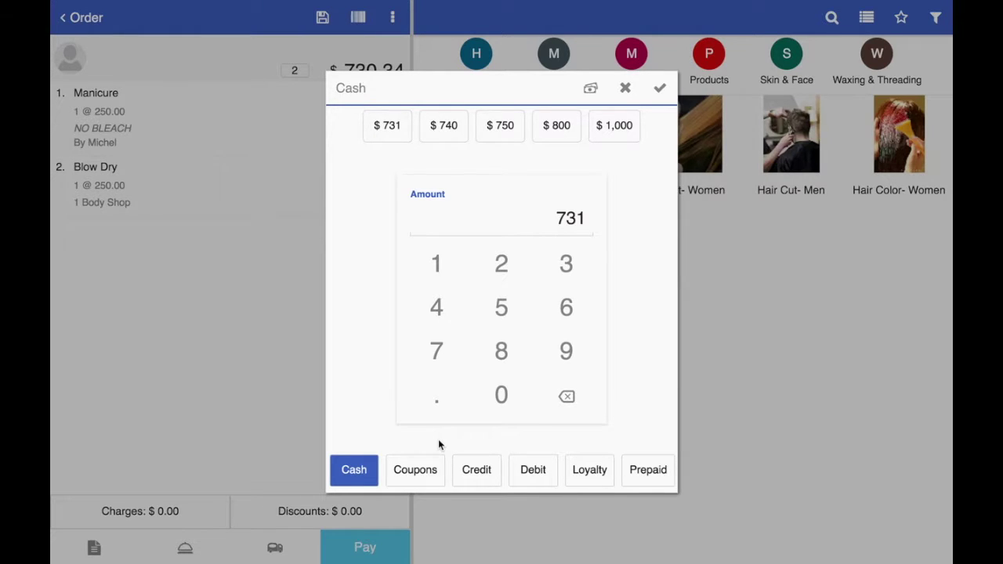
{"action": "left_click", "coordinate": [485, 470]}
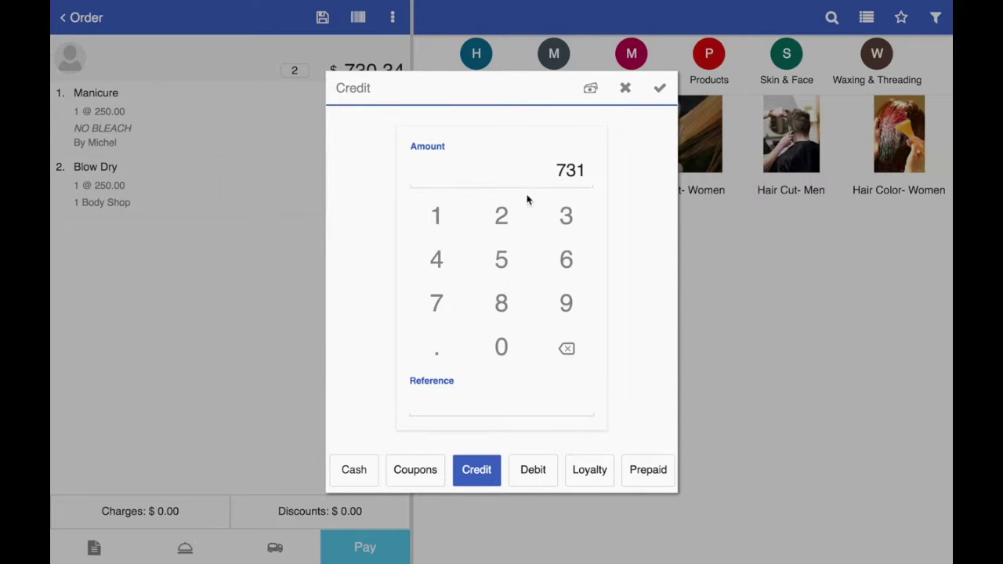
{"action": "left_click", "coordinate": [660, 90]}
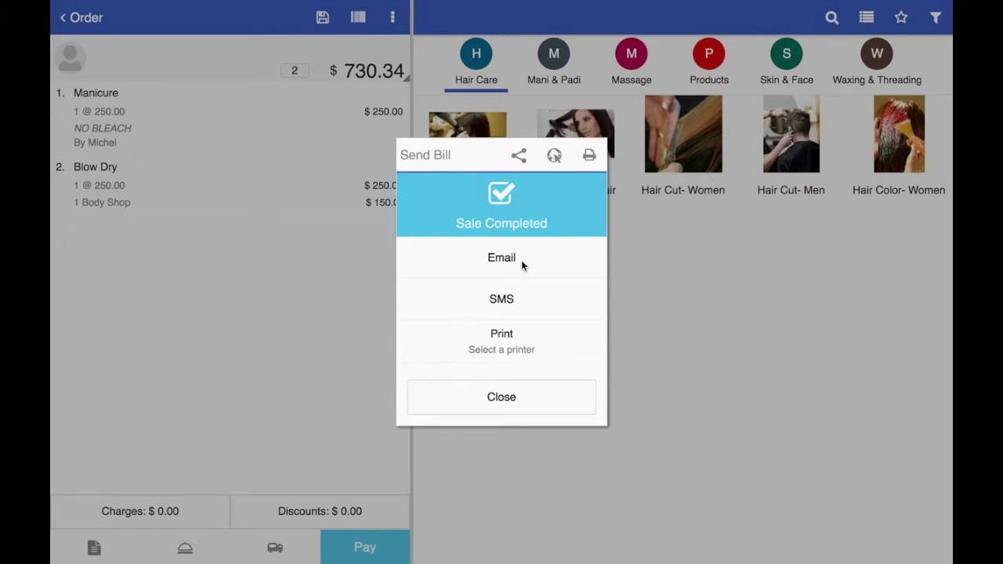
{"action": "left_click", "coordinate": [501, 397]}
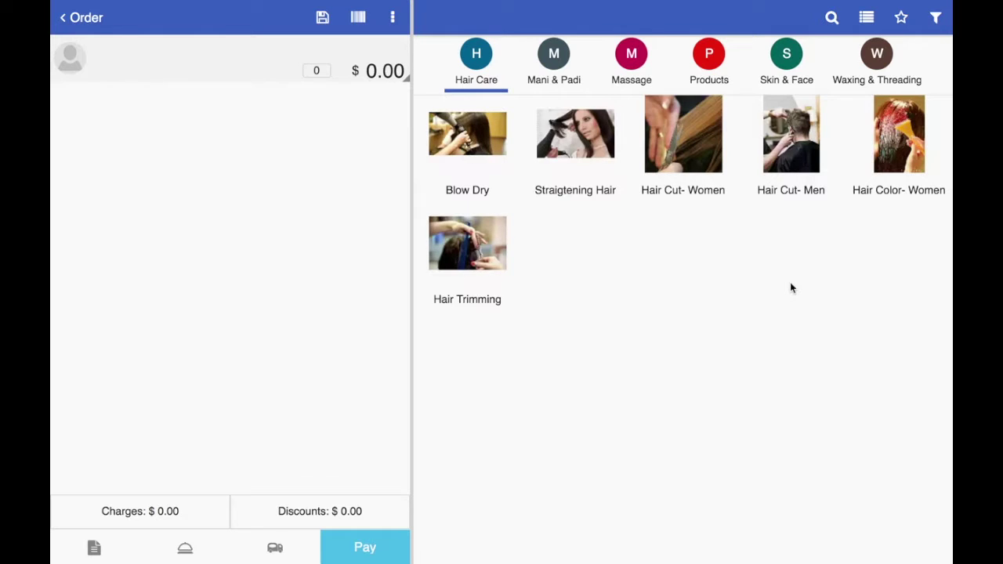
{"action": "left_click", "coordinate": [70, 59]}
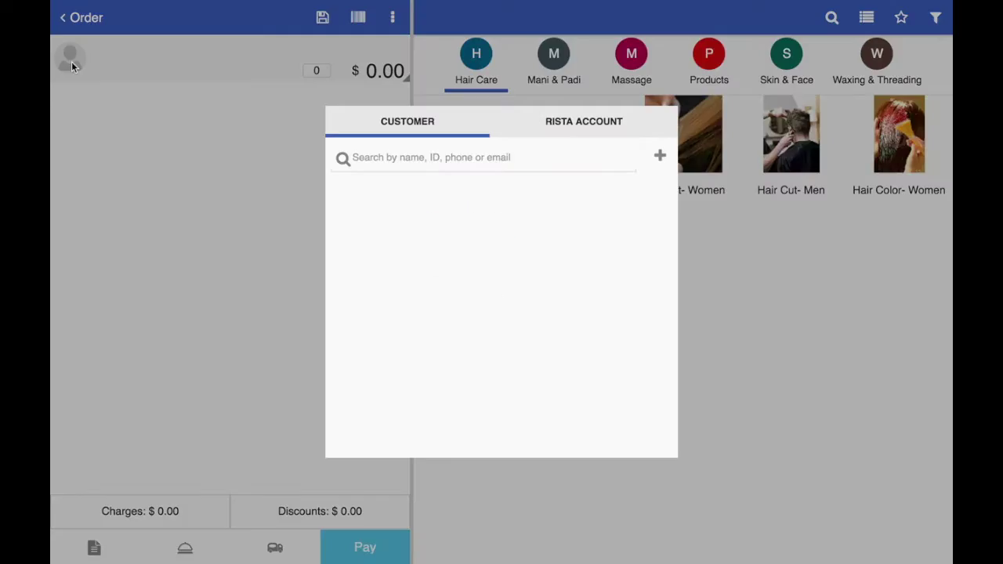
Step: Search for the customer by their phone number and attach them to the order
{"action": "left_click", "coordinate": [438, 156]}
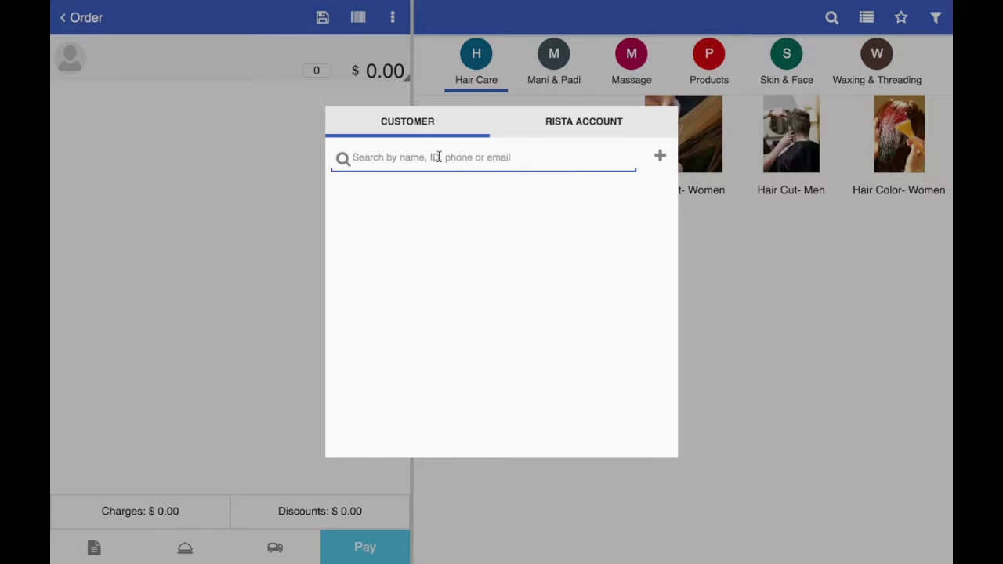
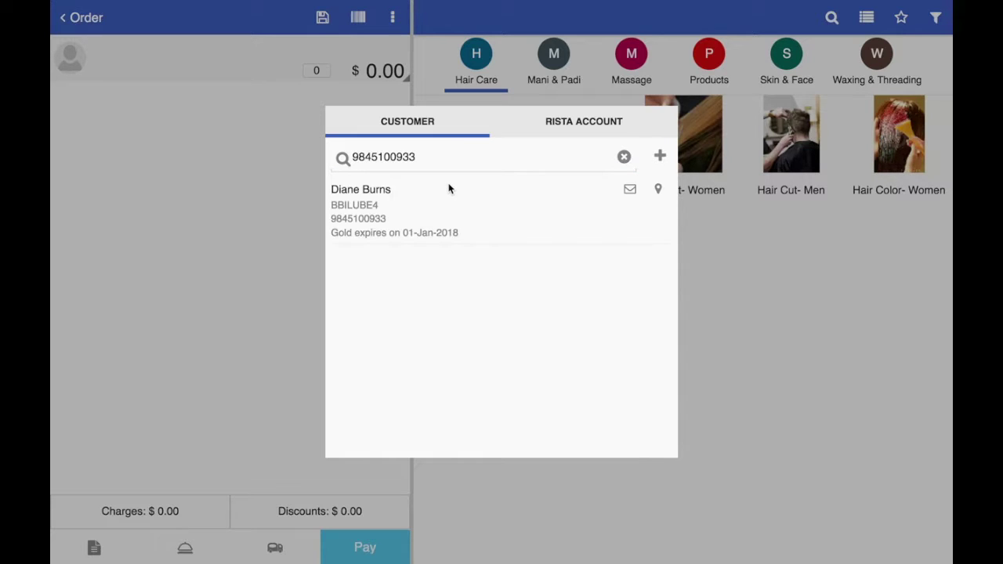
{"action": "left_click", "coordinate": [339, 202]}
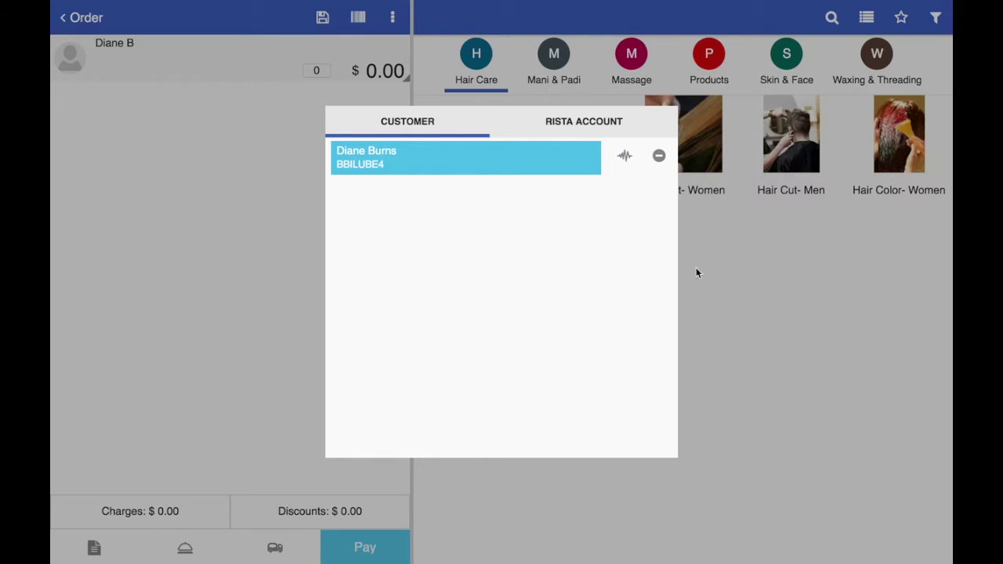
Step: Review the customer's profile summary and favourites, then close it
{"action": "left_click", "coordinate": [624, 156]}
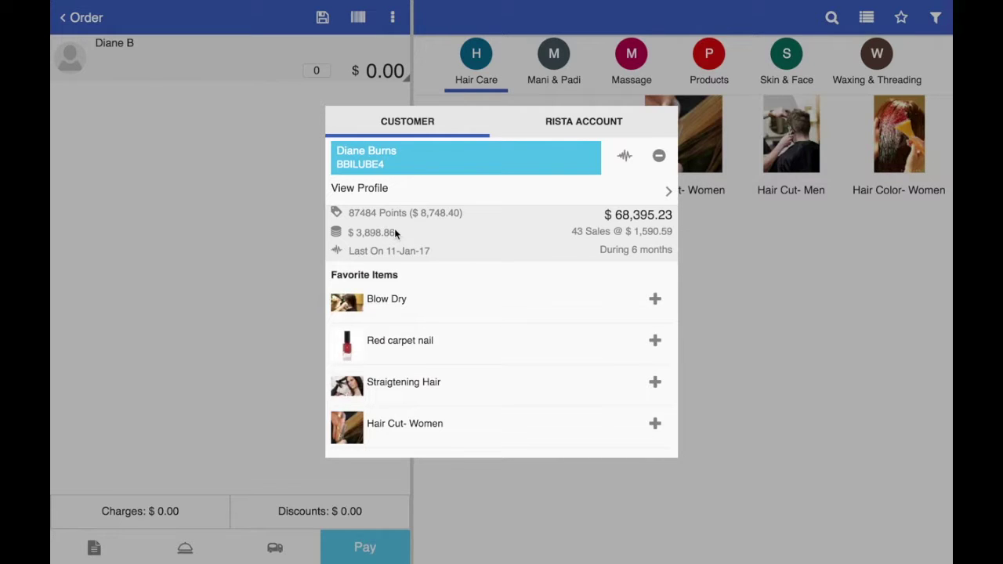
{"action": "scroll", "coordinate": [395, 233], "scroll_direction": "down", "scroll_amount": 1}
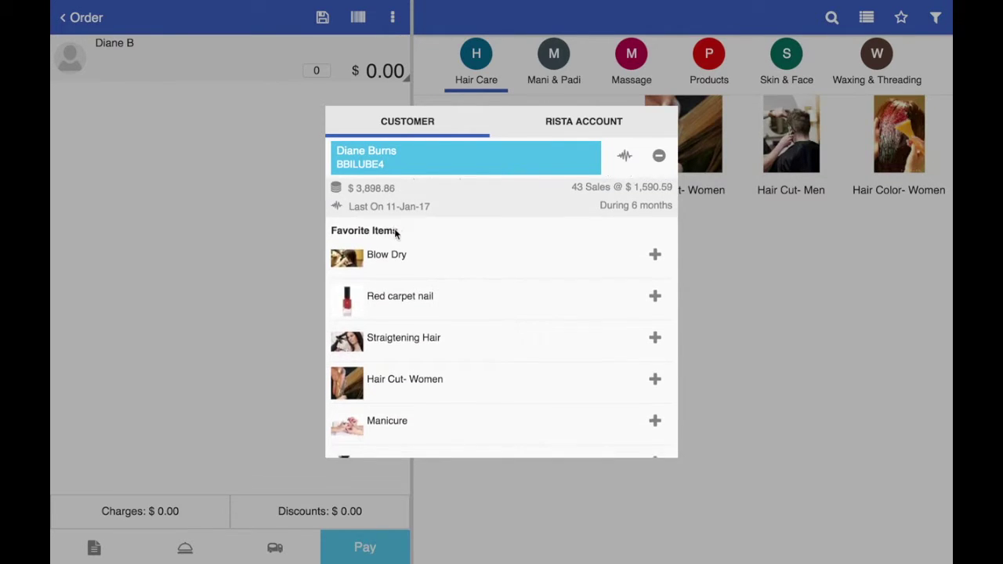
{"action": "scroll", "coordinate": [395, 233], "scroll_direction": "down", "scroll_amount": 3}
{"action": "scroll", "coordinate": [394, 228], "scroll_direction": "down", "scroll_amount": 5}
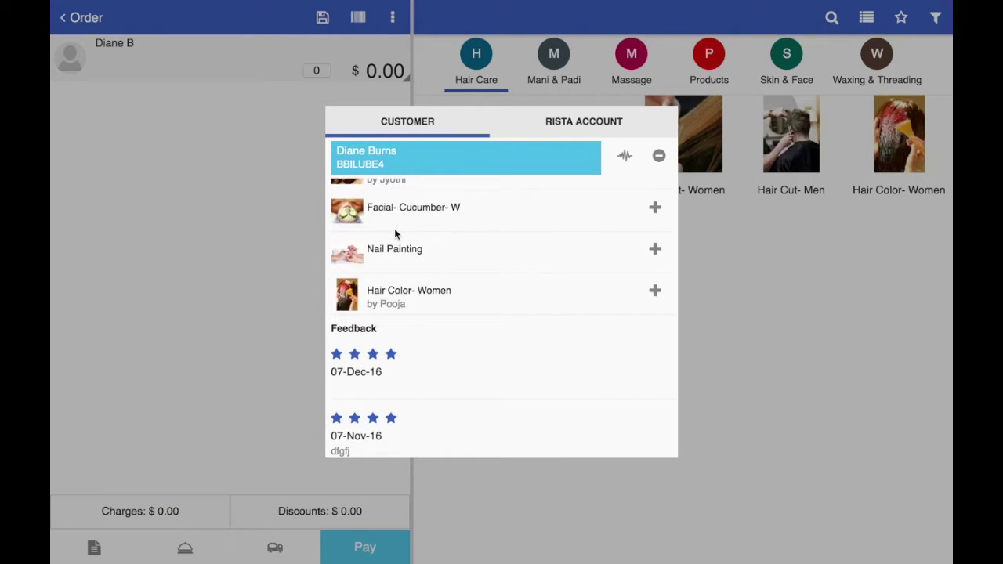
{"action": "scroll", "coordinate": [394, 228], "scroll_direction": "up", "scroll_amount": 8}
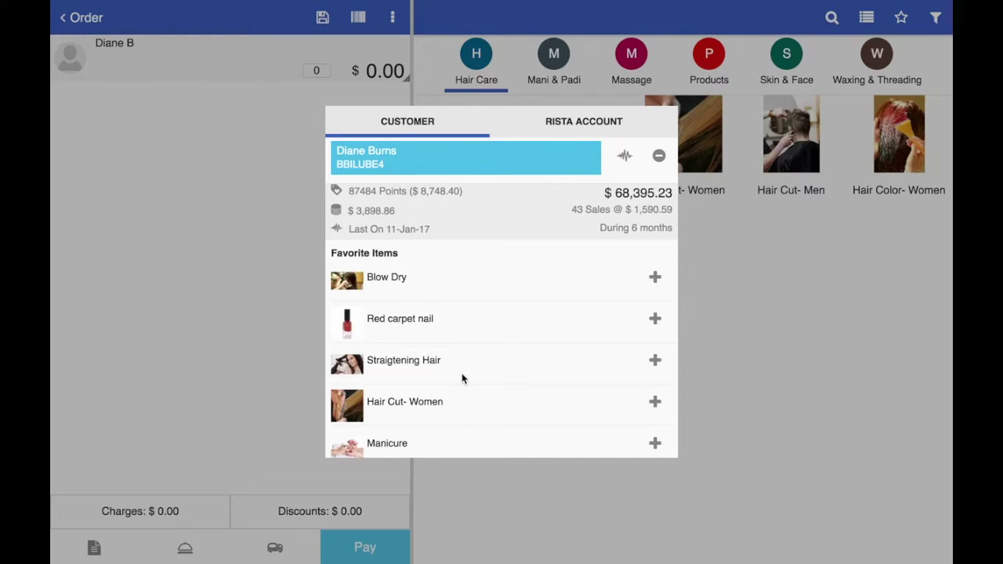
{"action": "scroll", "coordinate": [461, 373], "scroll_direction": "down", "scroll_amount": 8}
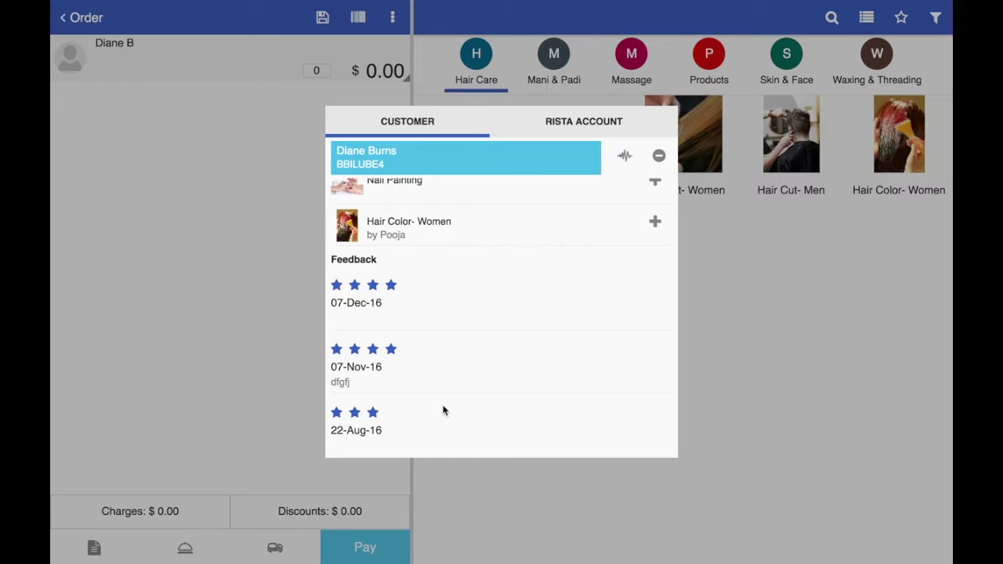
{"action": "scroll", "coordinate": [442, 410], "scroll_direction": "up", "scroll_amount": 5}
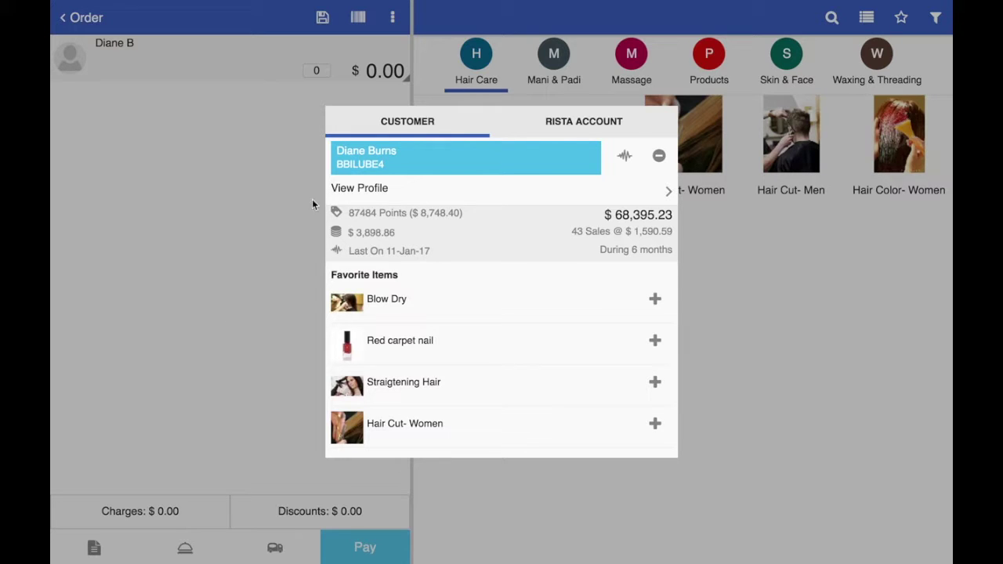
{"action": "left_click", "coordinate": [177, 209]}
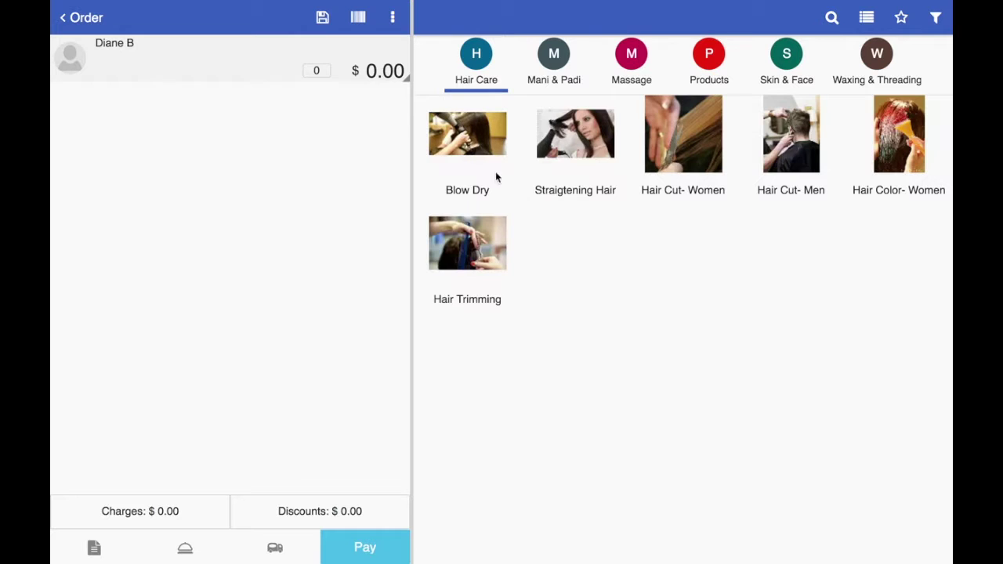
Step: Add a $400.00 Fench Pedicure with the $100.00 Quality Luxury option, totalling $561.80
{"action": "left_click", "coordinate": [551, 69]}
{"action": "left_click", "coordinate": [690, 131]}
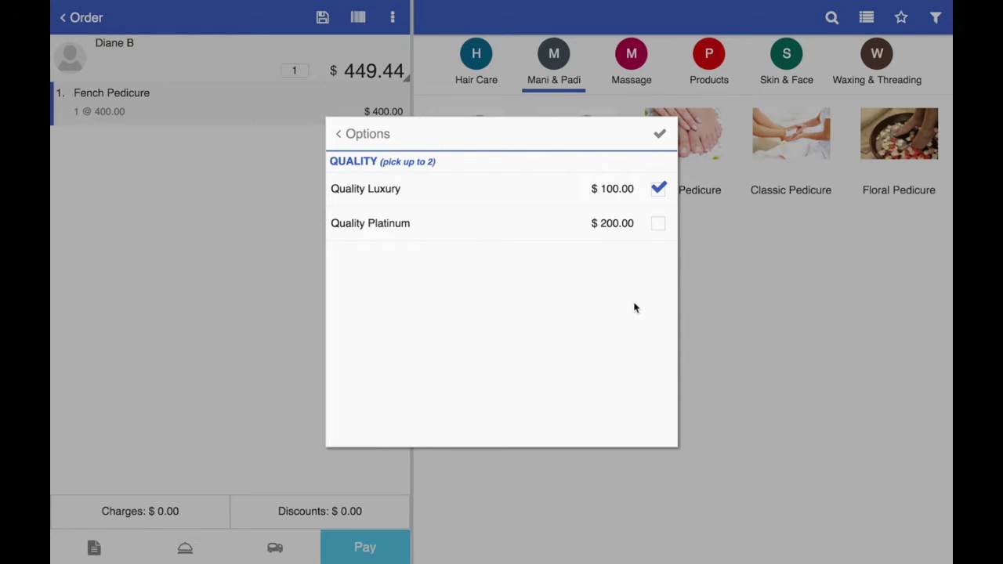
{"action": "left_click", "coordinate": [347, 137]}
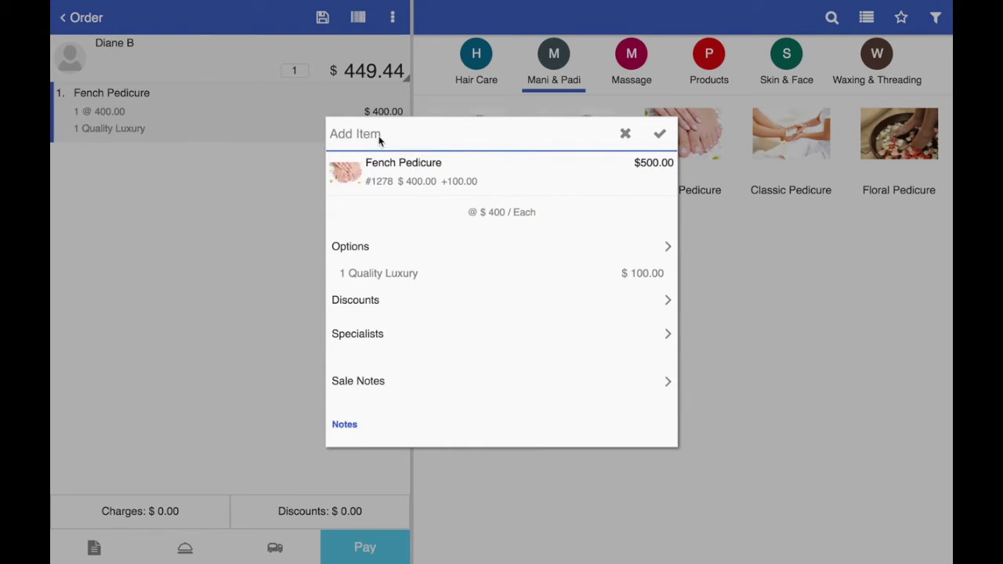
Step: Assign a specialist to the pedicure and apply the 5% Silver Member discount, totalling $533.71
{"action": "left_click", "coordinate": [571, 336]}
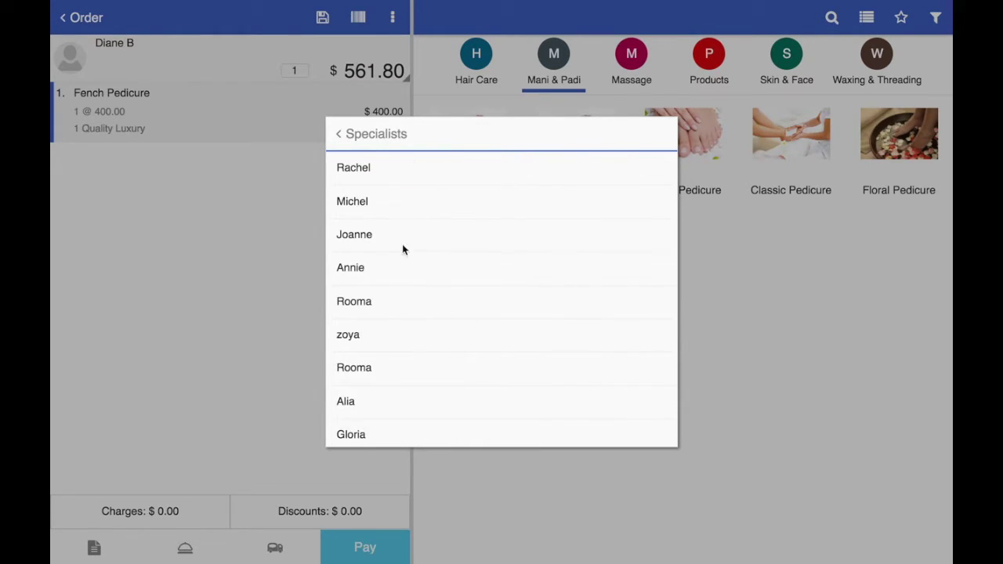
{"action": "left_click", "coordinate": [383, 235]}
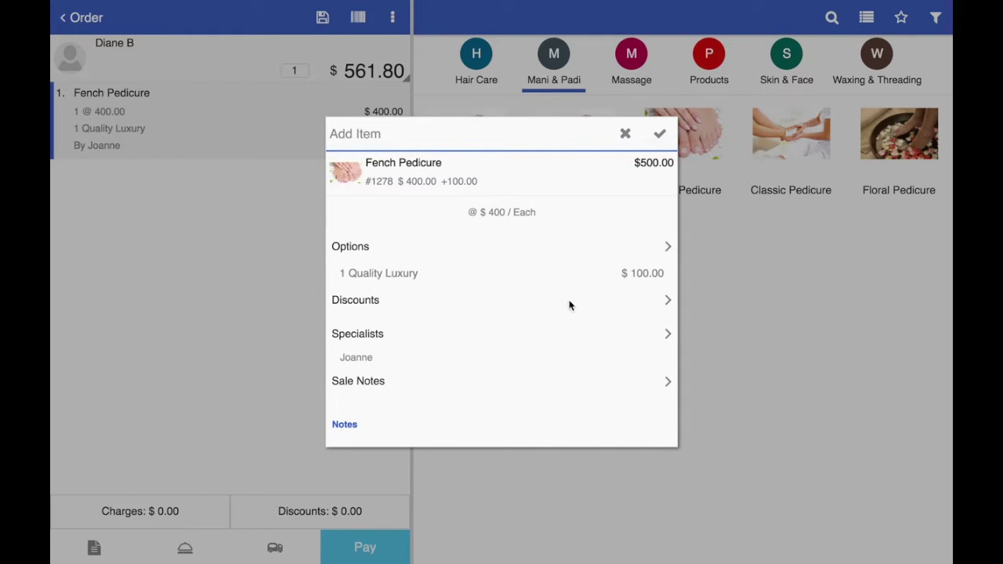
{"action": "left_click", "coordinate": [613, 300]}
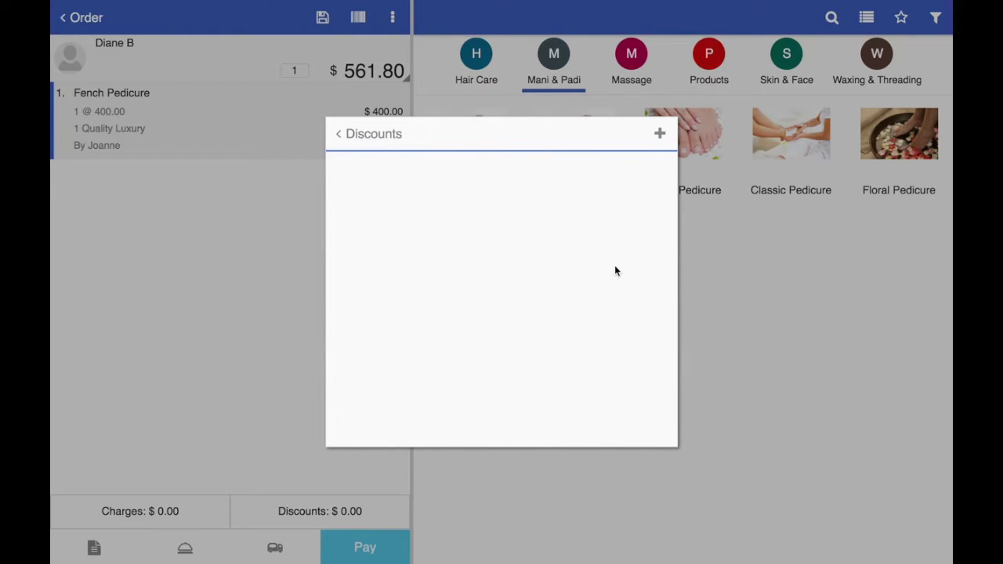
{"action": "left_click", "coordinate": [658, 135]}
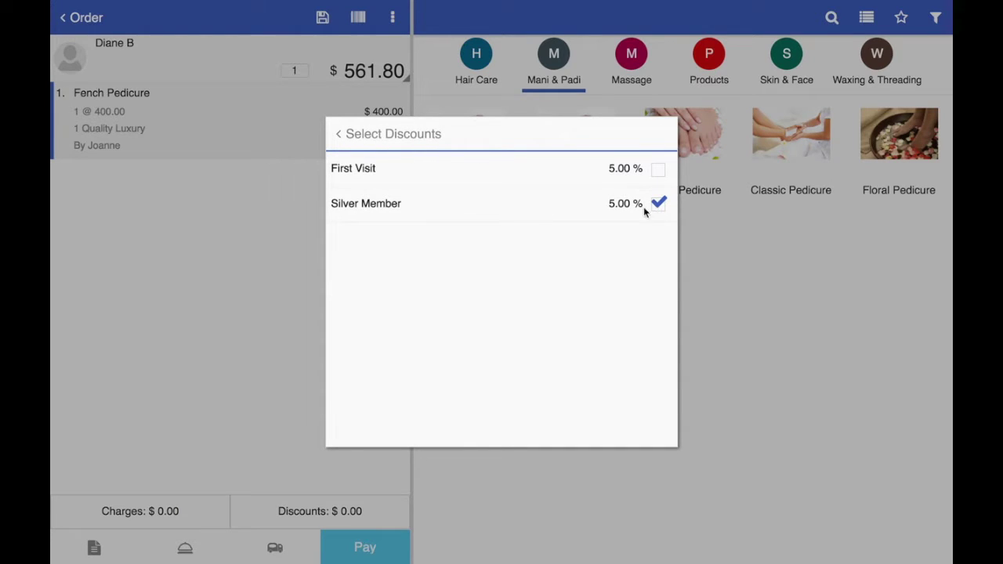
{"action": "left_click", "coordinate": [343, 142]}
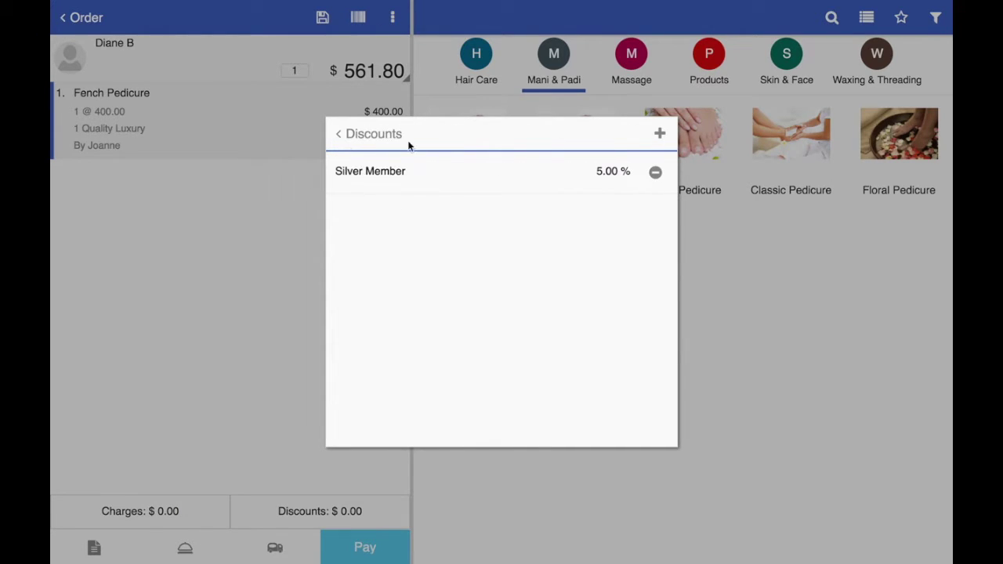
{"action": "left_click", "coordinate": [343, 135]}
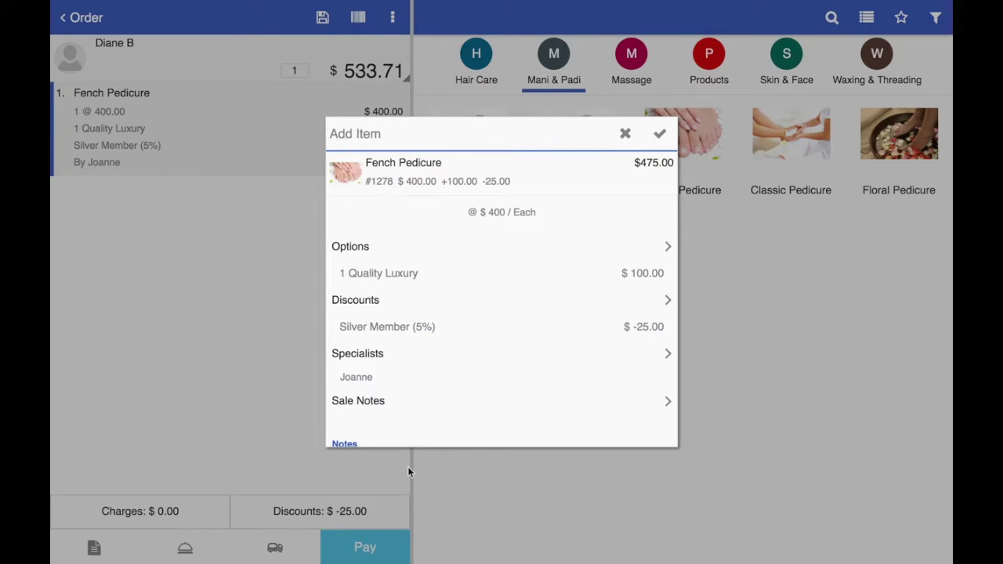
{"action": "left_click", "coordinate": [659, 135]}
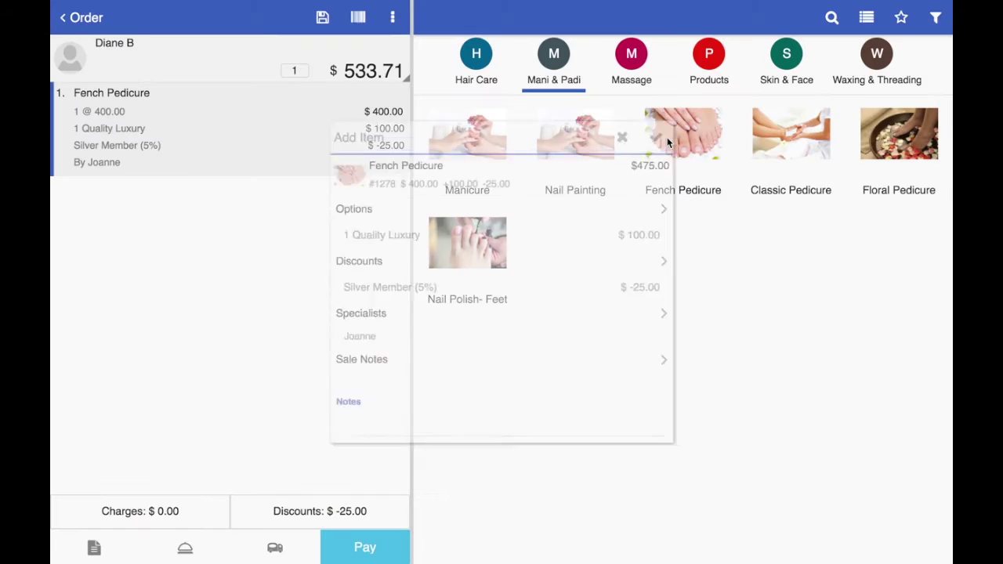
{"action": "left_click", "coordinate": [364, 548]}
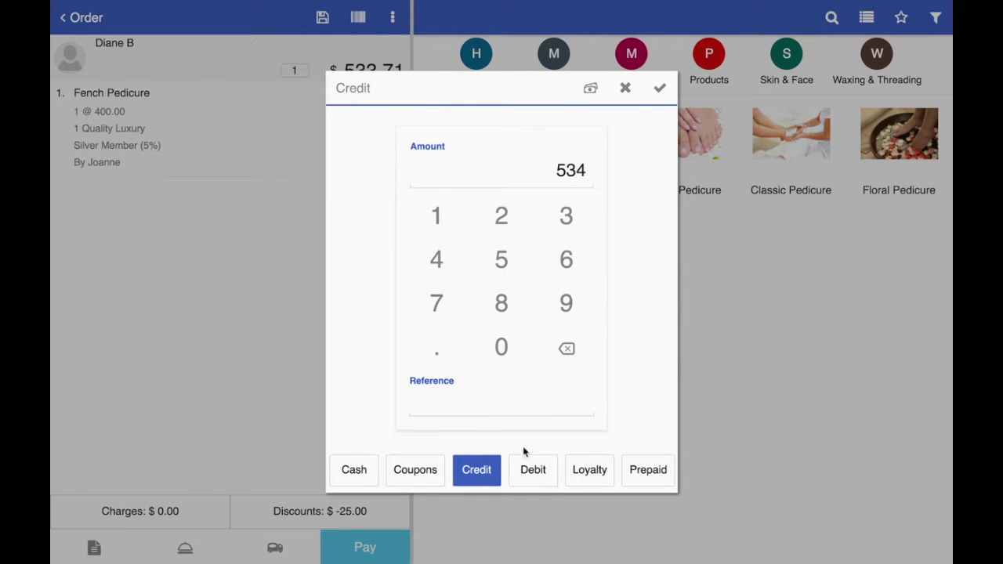
Step: Confirm the 534 credit payment, send the bill by SMS, and close the receipt
{"action": "left_click", "coordinate": [659, 89]}
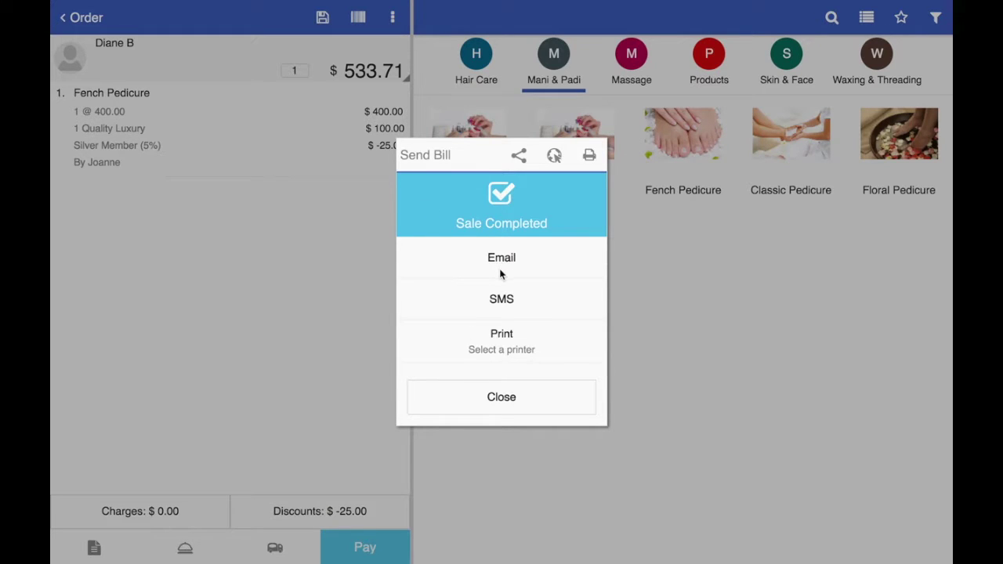
{"action": "left_click", "coordinate": [494, 300]}
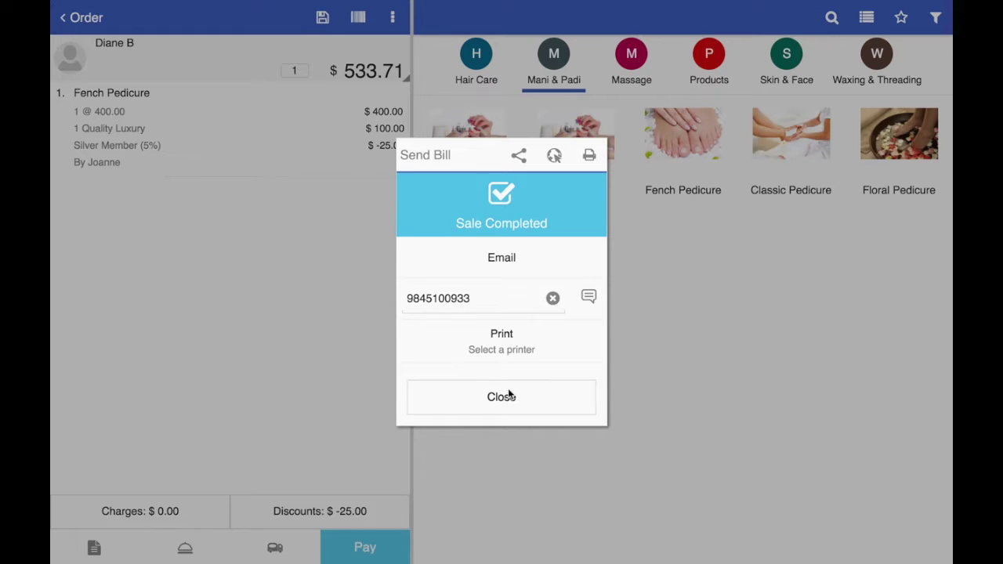
{"action": "left_click", "coordinate": [508, 400]}
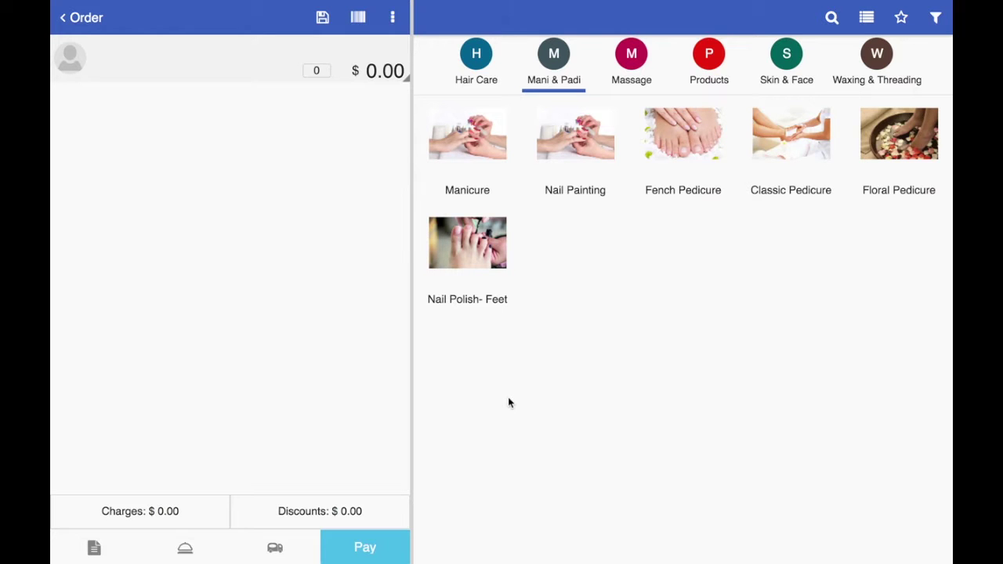
Step: Back out through Orders, discard the blank new-customer form, and return to Point of Sale
{"action": "left_click", "coordinate": [82, 17]}
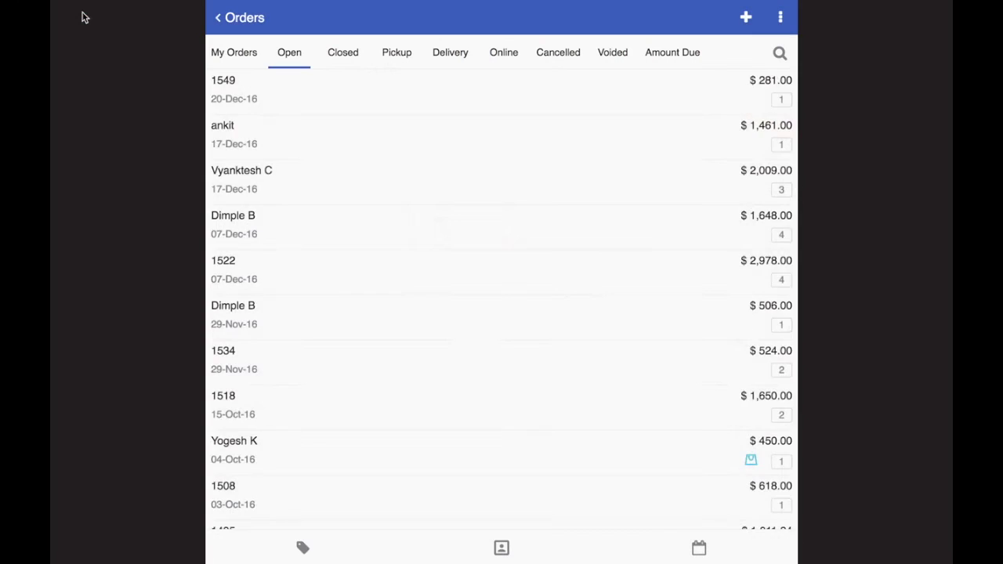
{"action": "left_click", "coordinate": [223, 23]}
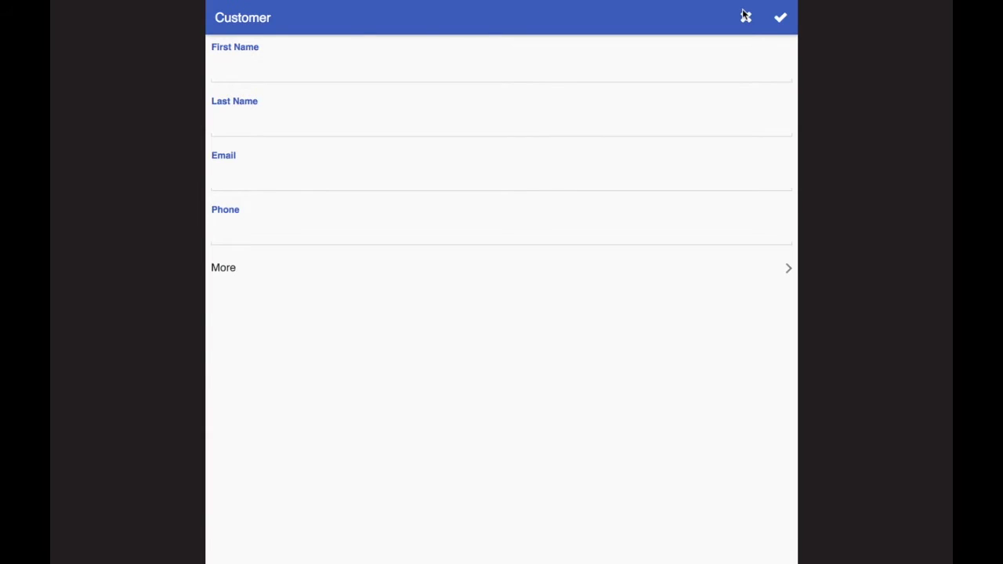
{"action": "left_click", "coordinate": [745, 17]}
{"action": "left_click", "coordinate": [261, 25]}
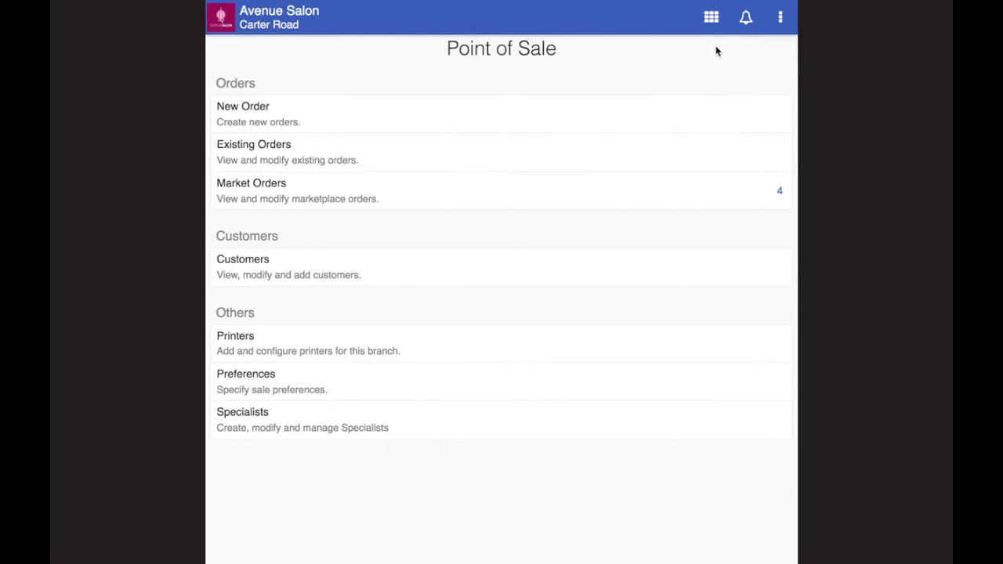
Step: Open the Thu, Jan 12 appointments calendar from Schedule and bring up its specialists filter list
{"action": "left_click", "coordinate": [711, 19]}
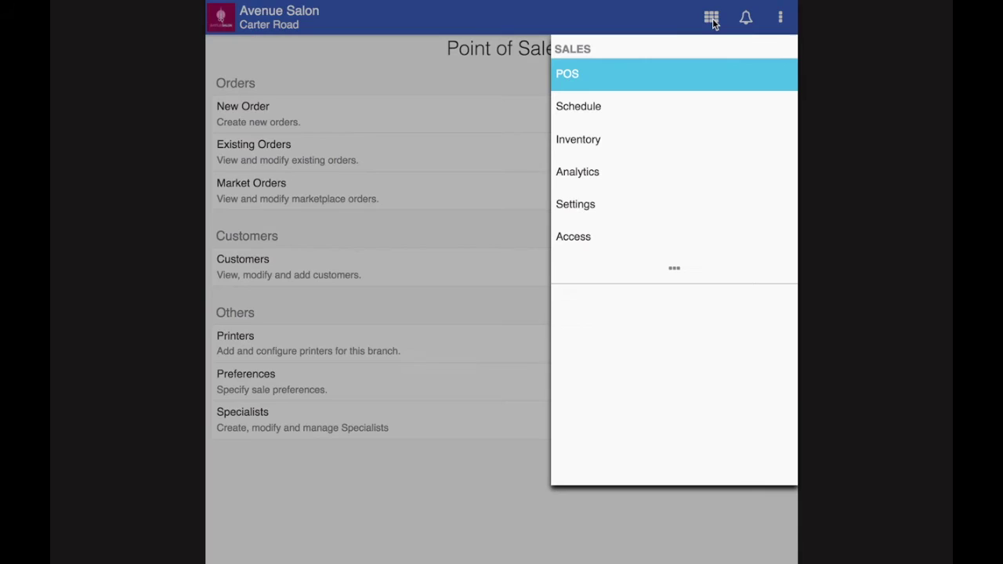
{"action": "left_click", "coordinate": [573, 110]}
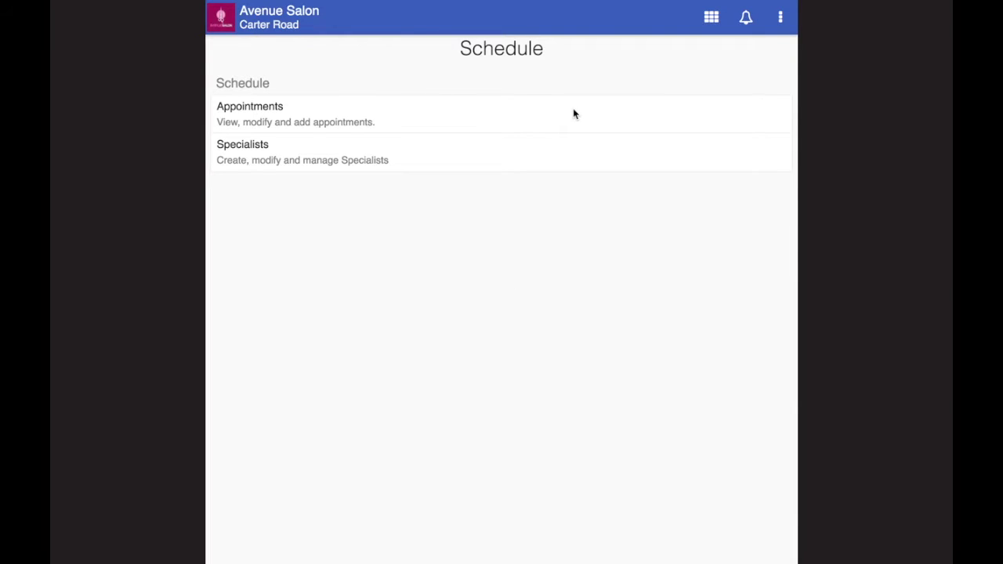
{"action": "left_click", "coordinate": [251, 119]}
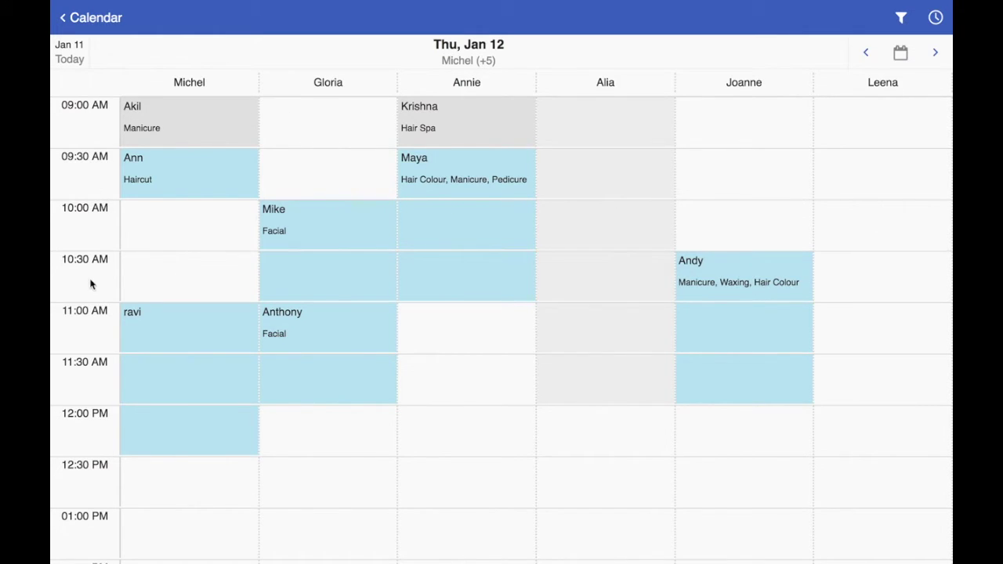
{"action": "scroll", "coordinate": [90, 286], "scroll_direction": "down", "scroll_amount": 5}
{"action": "scroll", "coordinate": [90, 290], "scroll_direction": "up", "scroll_amount": 5}
{"action": "left_click", "coordinate": [901, 19]}
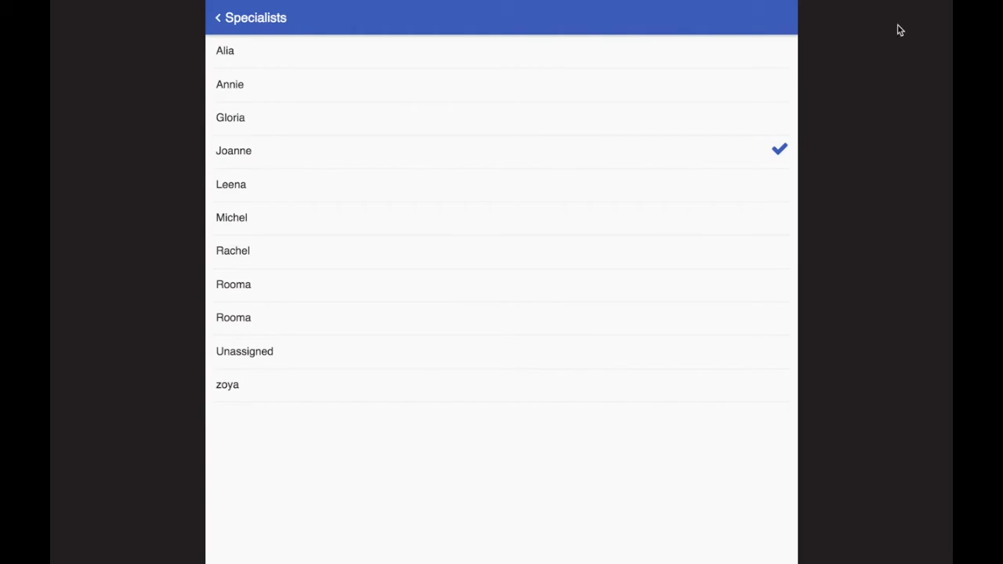
Step: Tick three more specialists so the Jan 12 calendar shows five specialist columns
{"action": "left_click", "coordinate": [782, 126]}
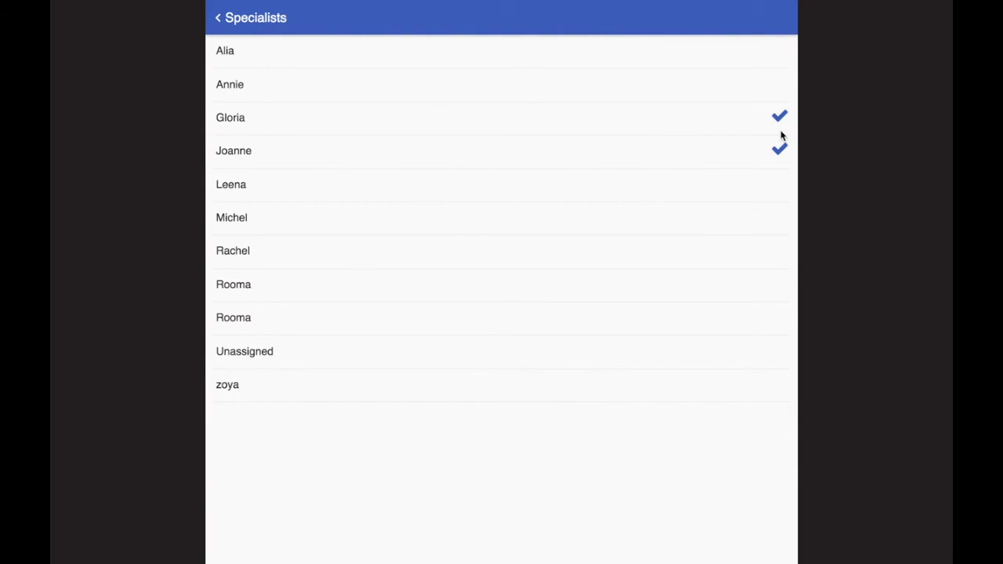
{"action": "left_click", "coordinate": [775, 86]}
{"action": "left_click", "coordinate": [775, 61]}
{"action": "left_click", "coordinate": [216, 14]}
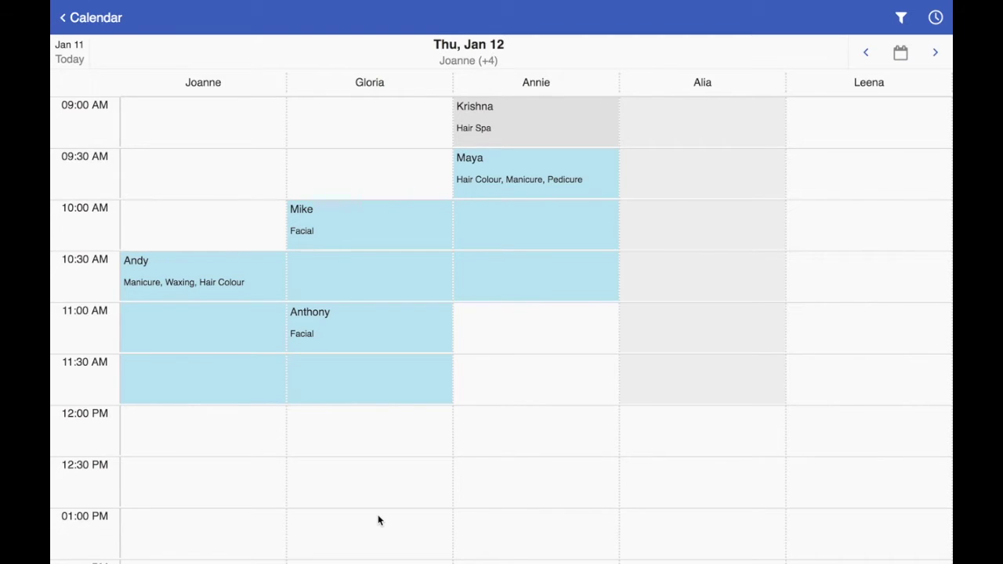
Step: Start a booking in the empty 11:30 AM slot and pick the customer found by name search
{"action": "left_click", "coordinate": [506, 385]}
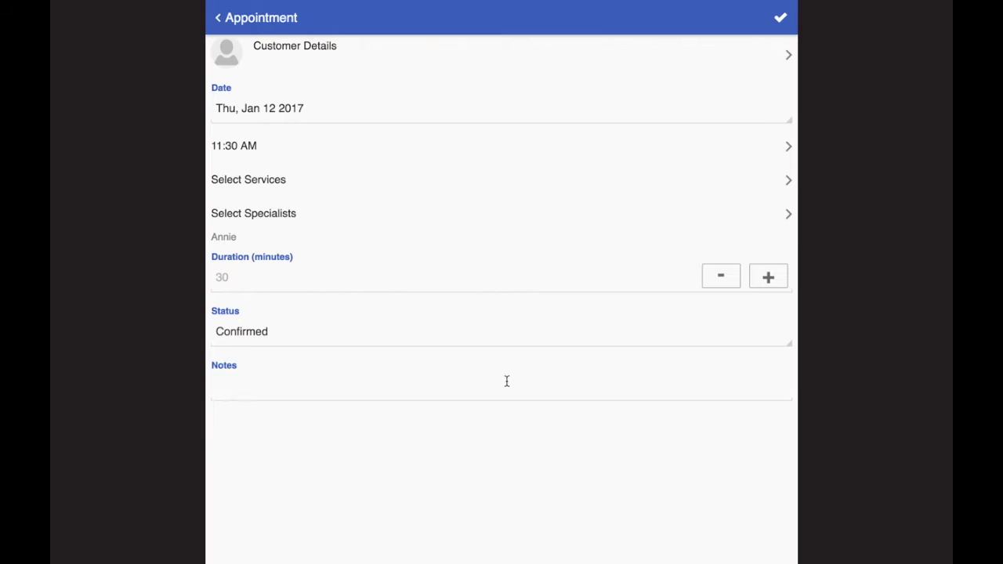
{"action": "left_click", "coordinate": [219, 53]}
{"action": "left_click", "coordinate": [381, 164]}
{"action": "type", "text": "ANN"}
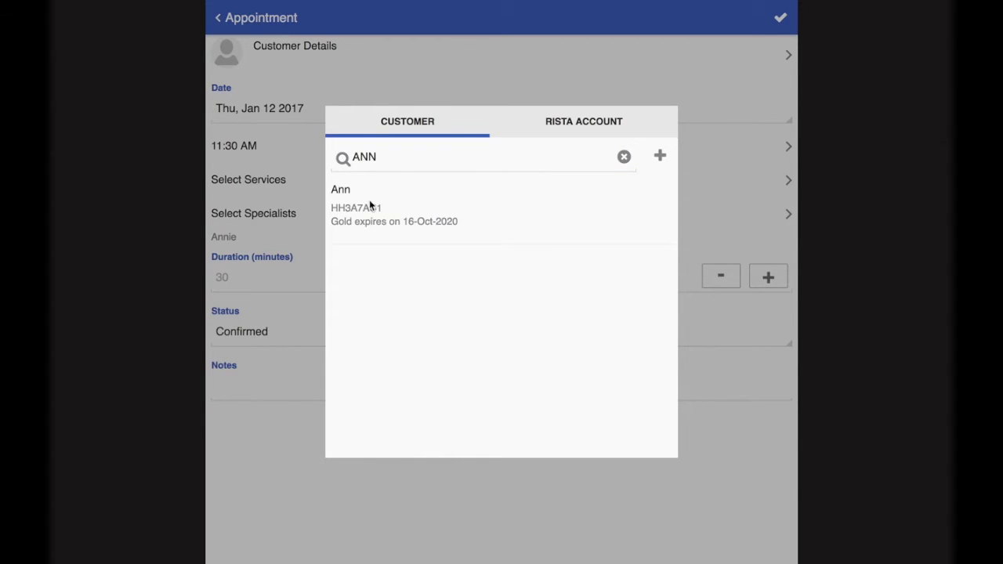
{"action": "left_click", "coordinate": [369, 200]}
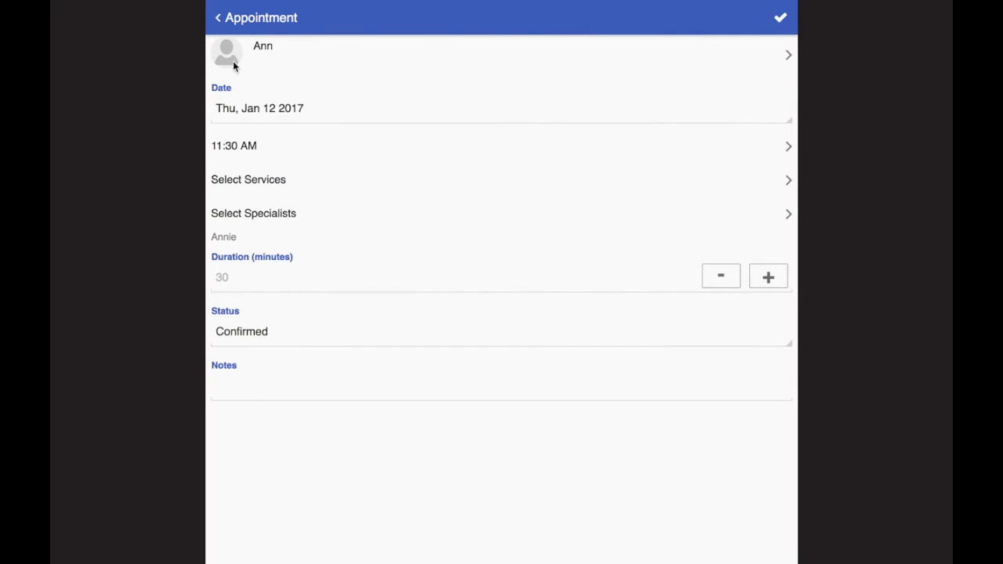
Step: Add Pedicure and a second specialist, extend it to 45 minutes, and save the appointment
{"action": "left_click", "coordinate": [246, 179]}
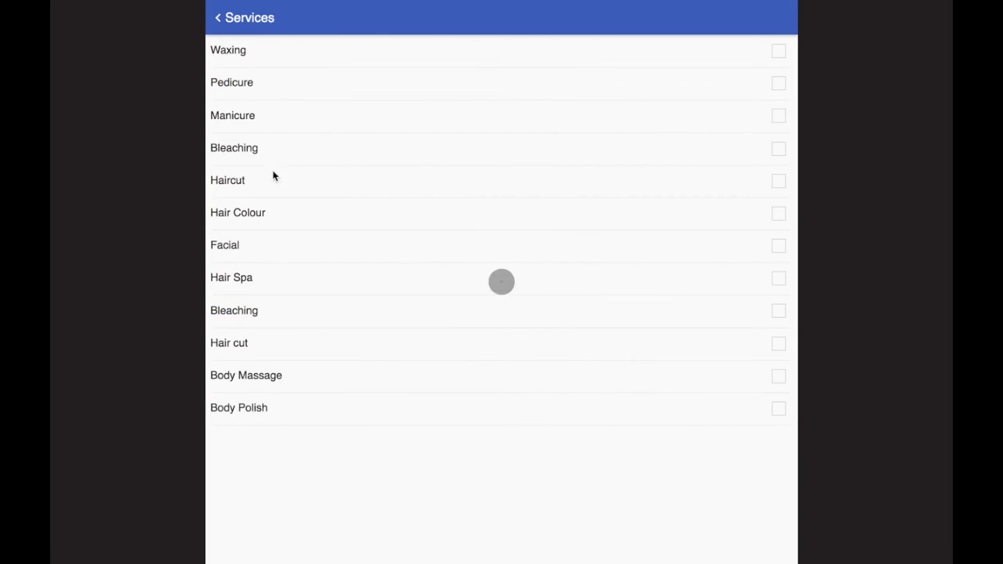
{"action": "left_click", "coordinate": [778, 86]}
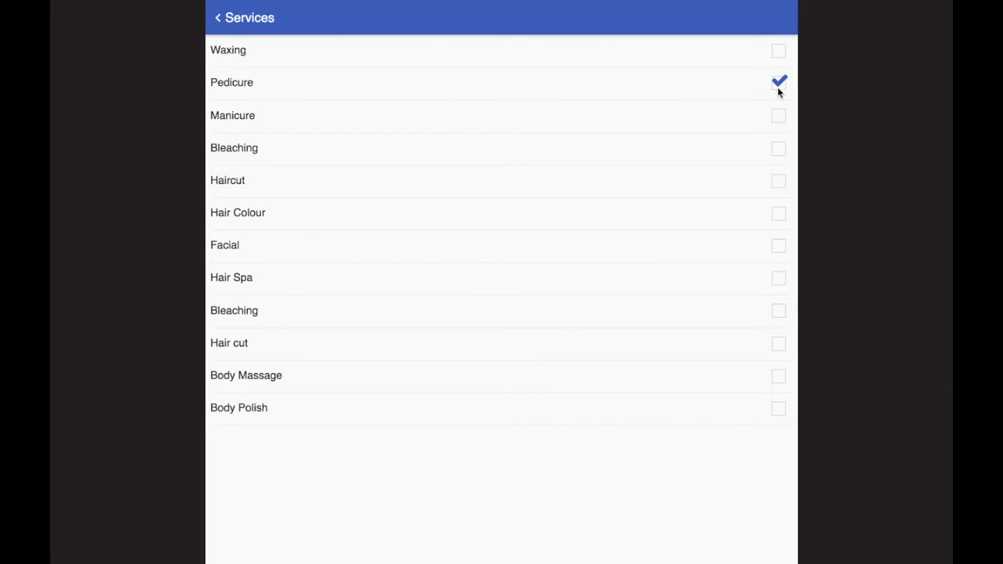
{"action": "left_click", "coordinate": [253, 29]}
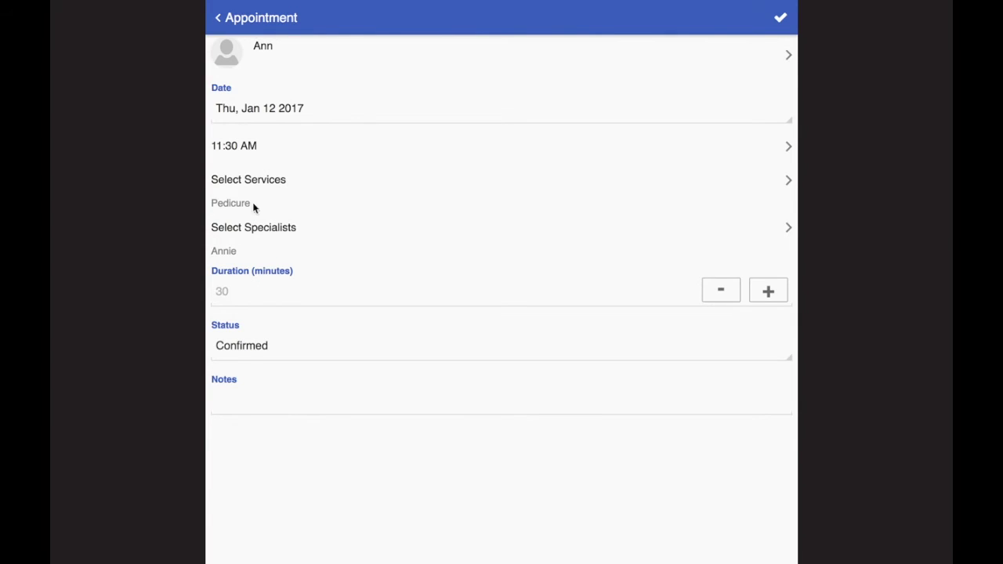
{"action": "left_click", "coordinate": [242, 228]}
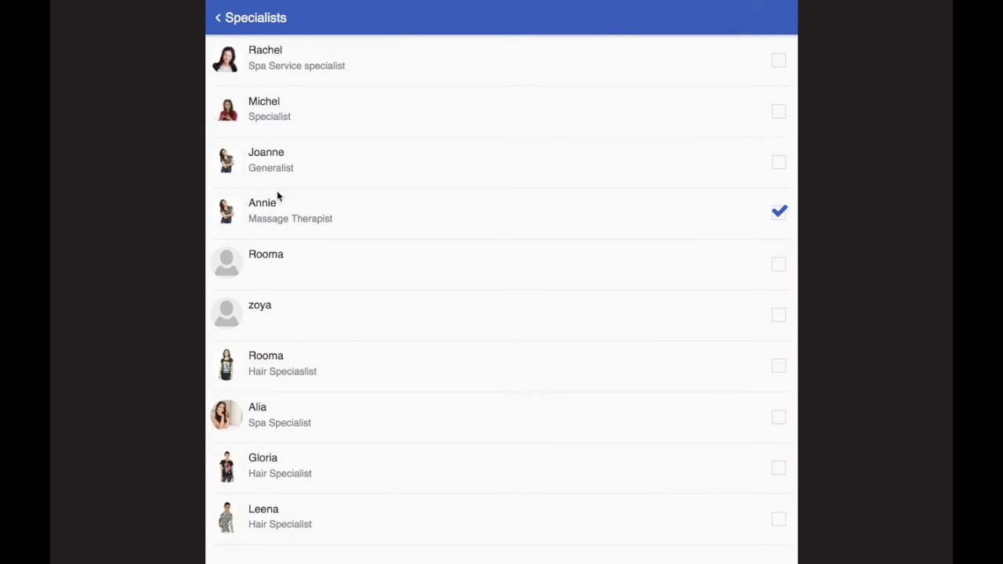
{"action": "left_click", "coordinate": [268, 102]}
{"action": "left_click", "coordinate": [265, 17]}
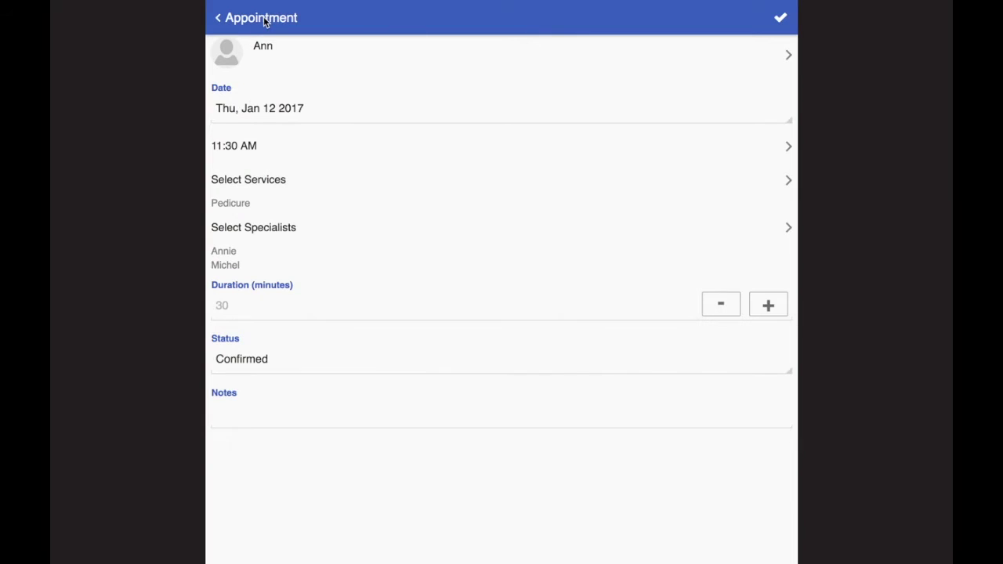
{"action": "left_click", "coordinate": [769, 305]}
{"action": "left_click", "coordinate": [777, 19]}
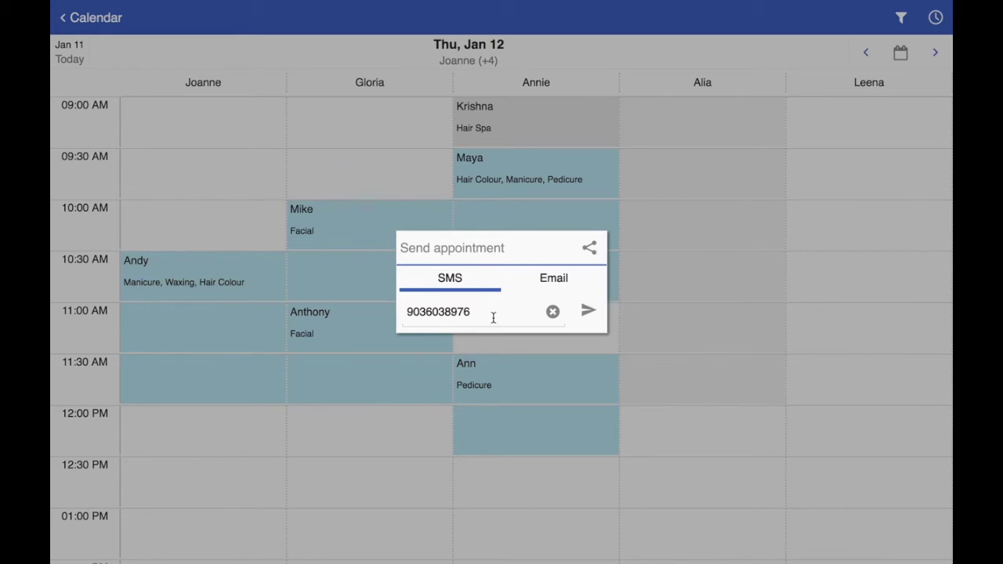
Step: Switch the Send appointment prompt to Email, clear the address, and dismiss it unsent
{"action": "left_click", "coordinate": [556, 279]}
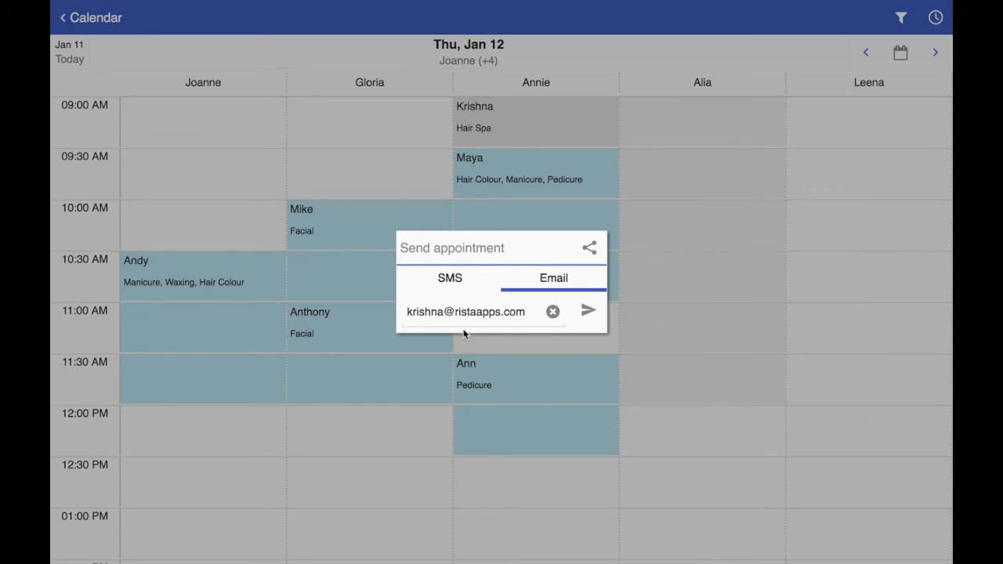
{"action": "left_click", "coordinate": [553, 311]}
{"action": "left_click", "coordinate": [414, 473]}
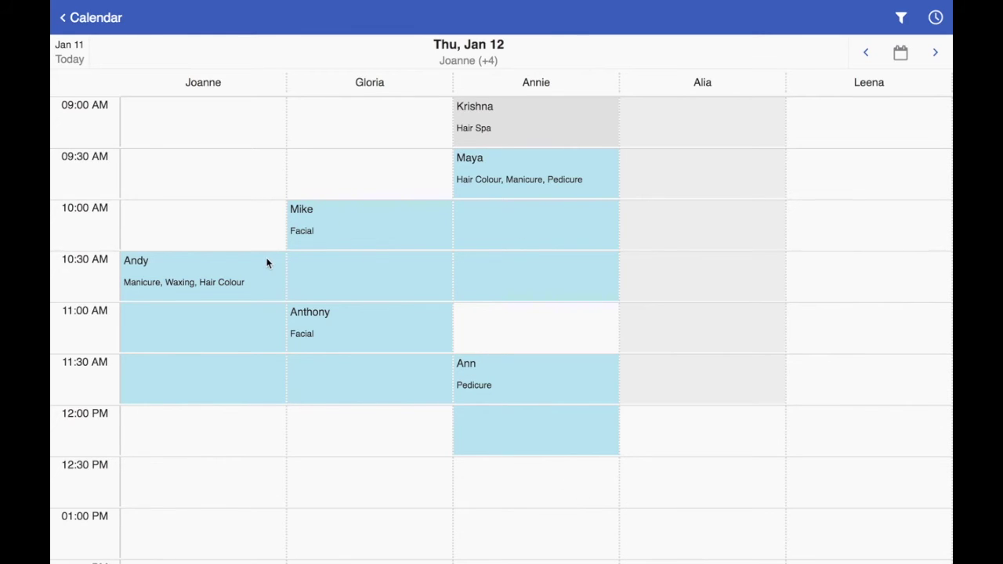
{"action": "scroll", "coordinate": [266, 261], "scroll_direction": "down", "scroll_amount": 3}
{"action": "scroll", "coordinate": [266, 262], "scroll_direction": "up", "scroll_amount": 3}
Step: Mark the 10:00 AM Facial appointment as completed and dismiss the sharing prompt
{"action": "left_click", "coordinate": [334, 219]}
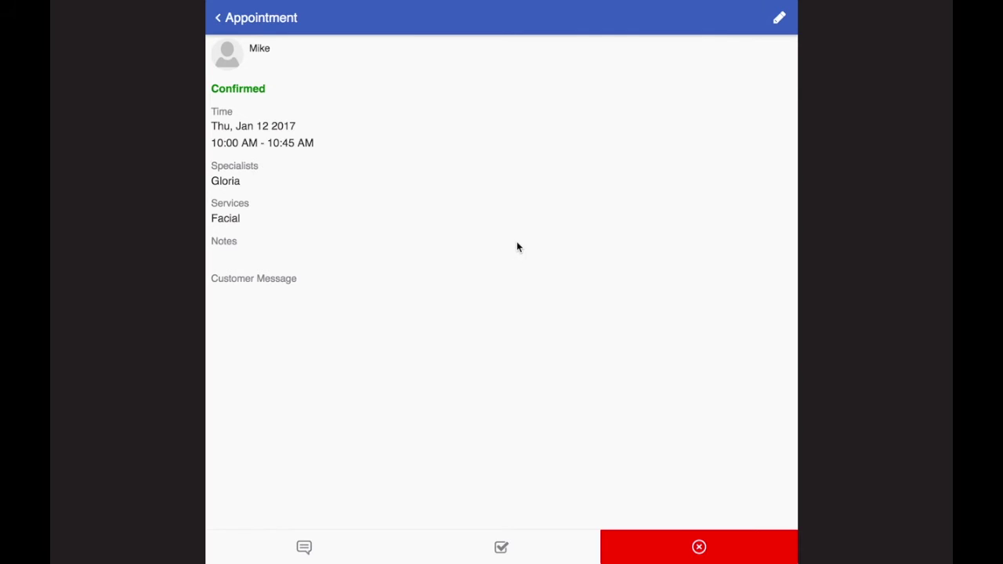
{"action": "left_click", "coordinate": [498, 547]}
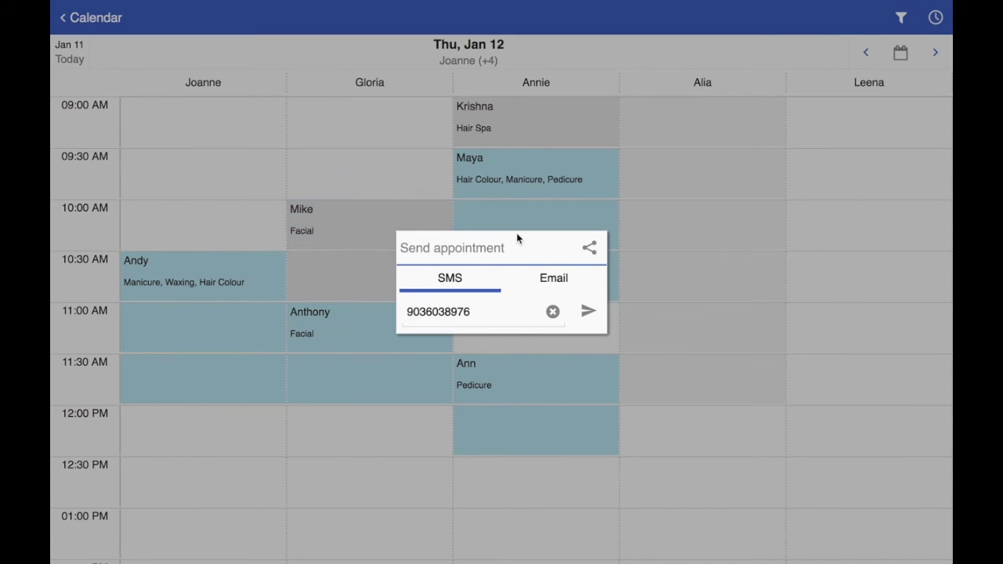
{"action": "left_click", "coordinate": [723, 336]}
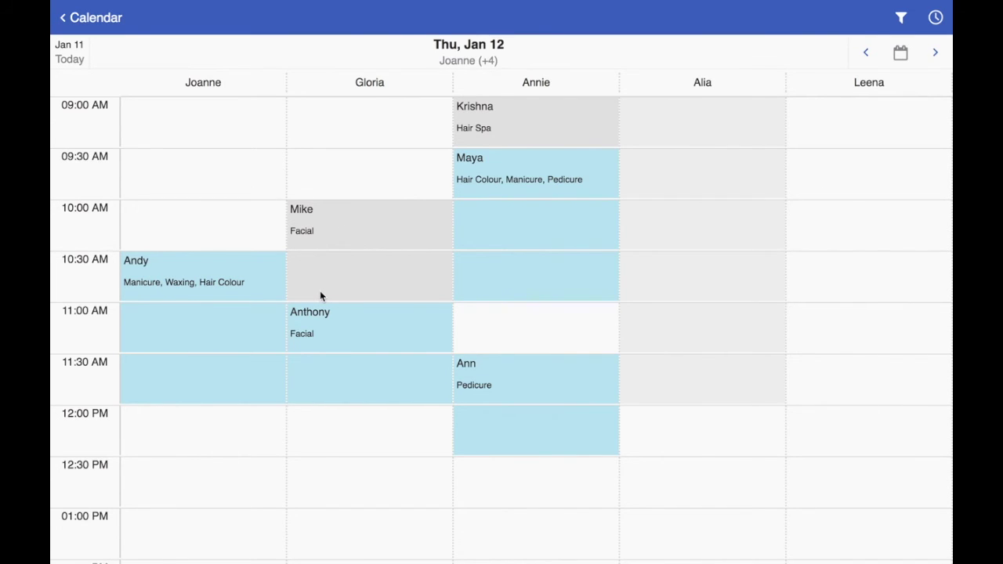
{"action": "scroll", "coordinate": [319, 295], "scroll_direction": "down", "scroll_amount": 1}
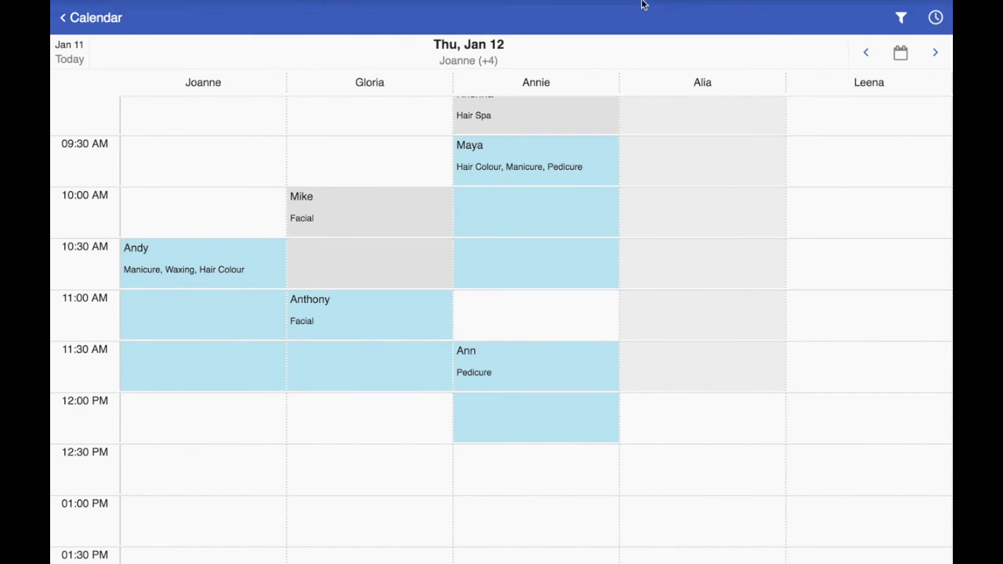
{"action": "scroll", "coordinate": [791, 298], "scroll_direction": "up", "scroll_amount": 1}
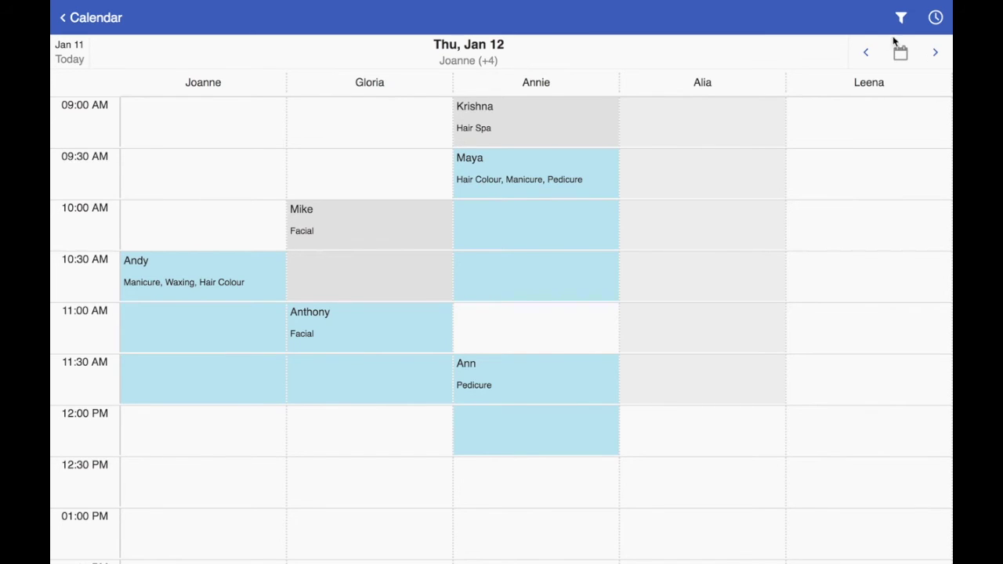
{"action": "left_click", "coordinate": [933, 53]}
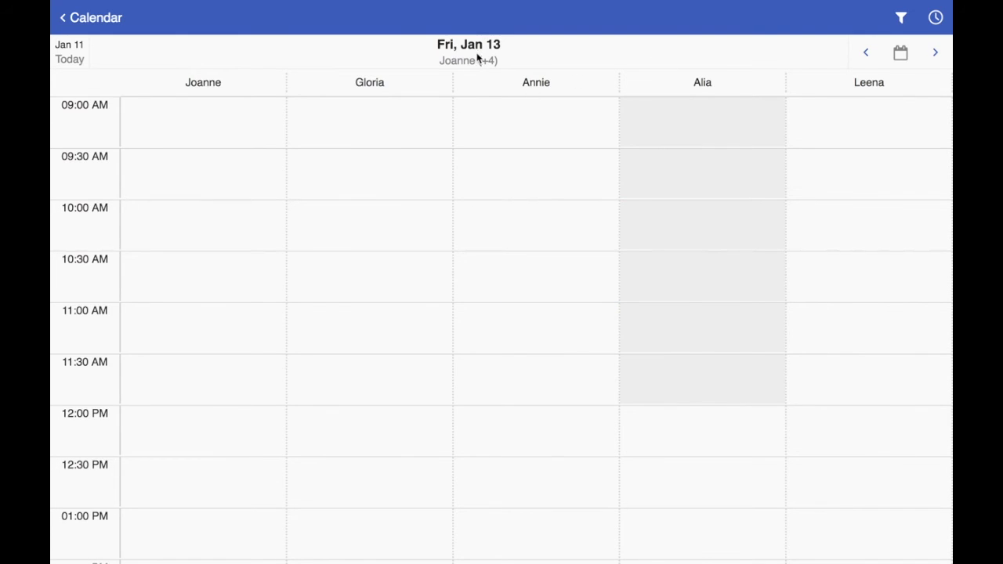
{"action": "left_click", "coordinate": [866, 53]}
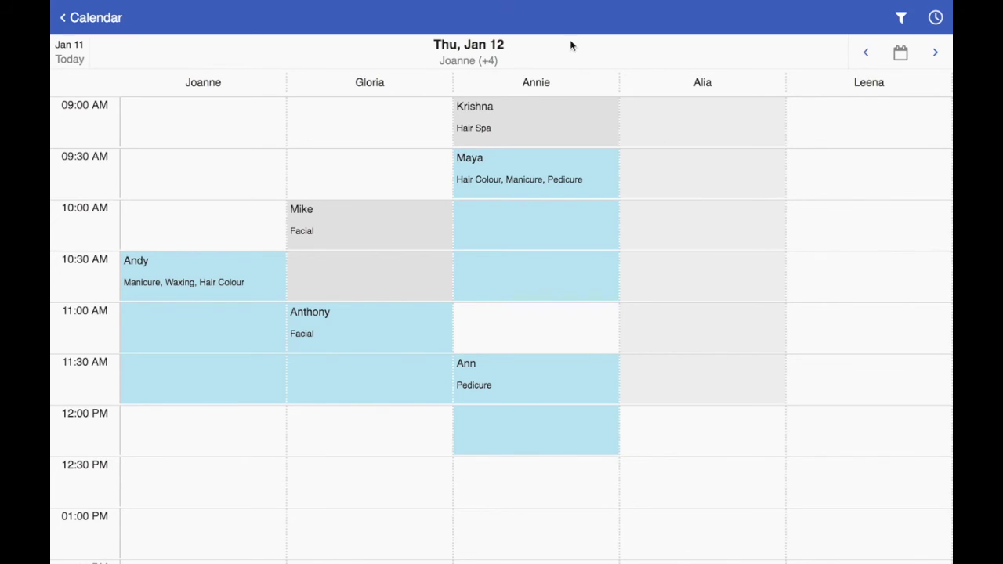
Step: Add three more specialists to the Jan 12 filter and view the day's nine appointments as a list
{"action": "left_click", "coordinate": [900, 20]}
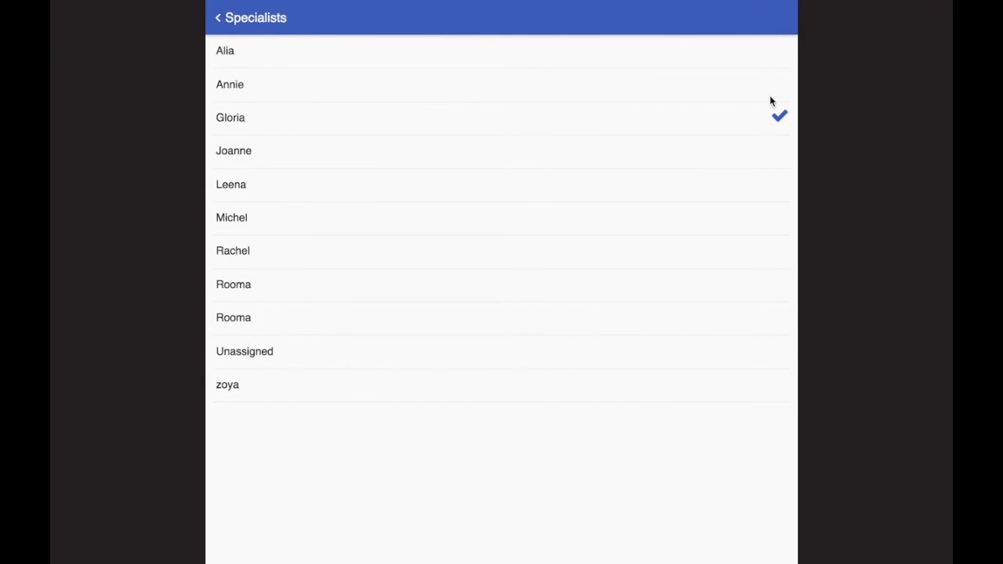
{"action": "left_click", "coordinate": [774, 79]}
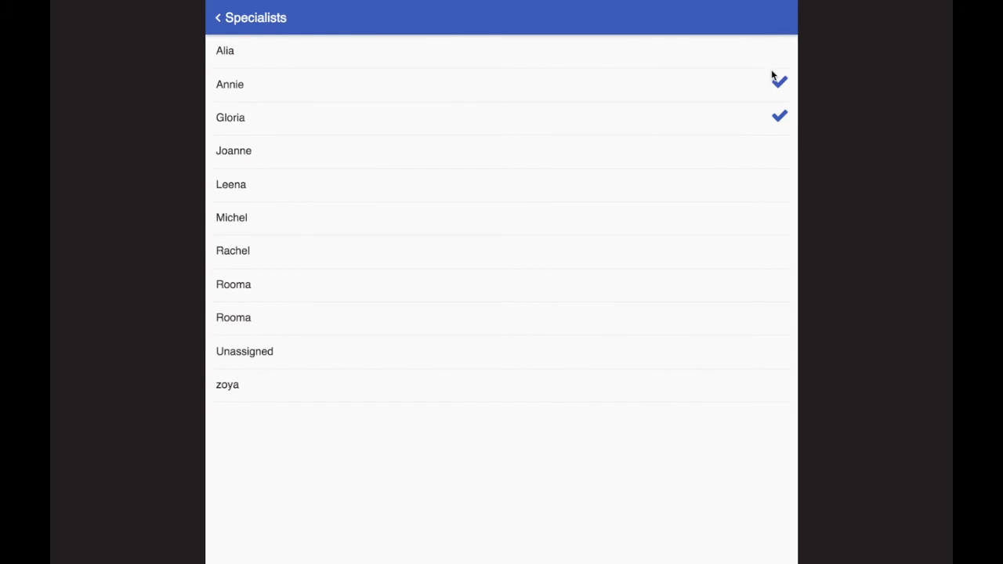
{"action": "left_click", "coordinate": [767, 194]}
{"action": "left_click", "coordinate": [770, 218]}
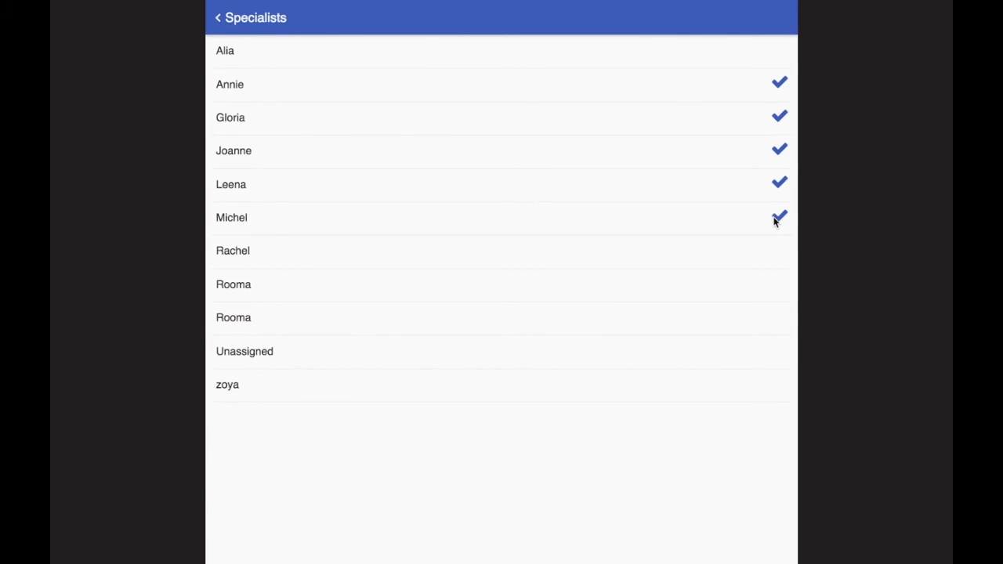
{"action": "left_click", "coordinate": [225, 33]}
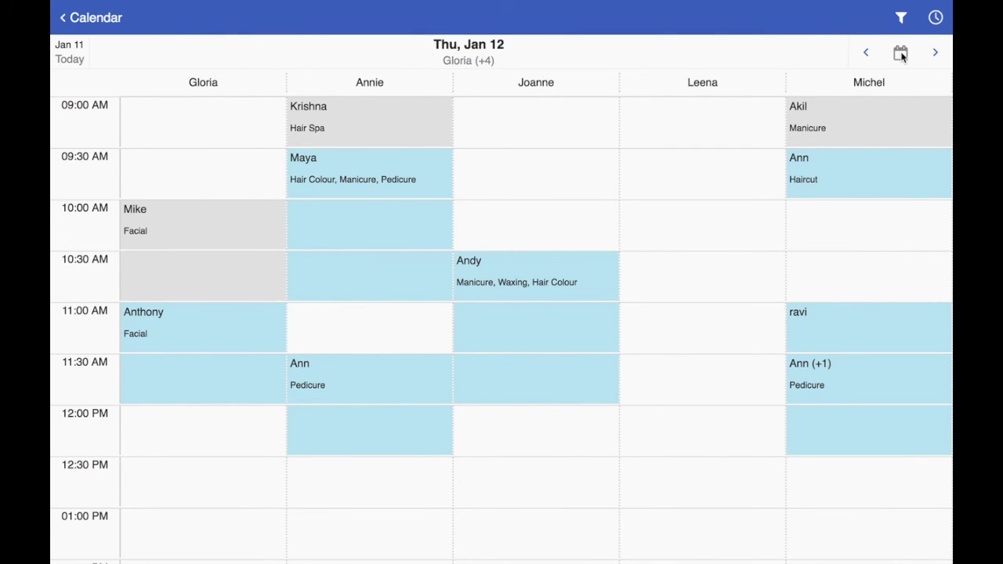
{"action": "left_click", "coordinate": [935, 17]}
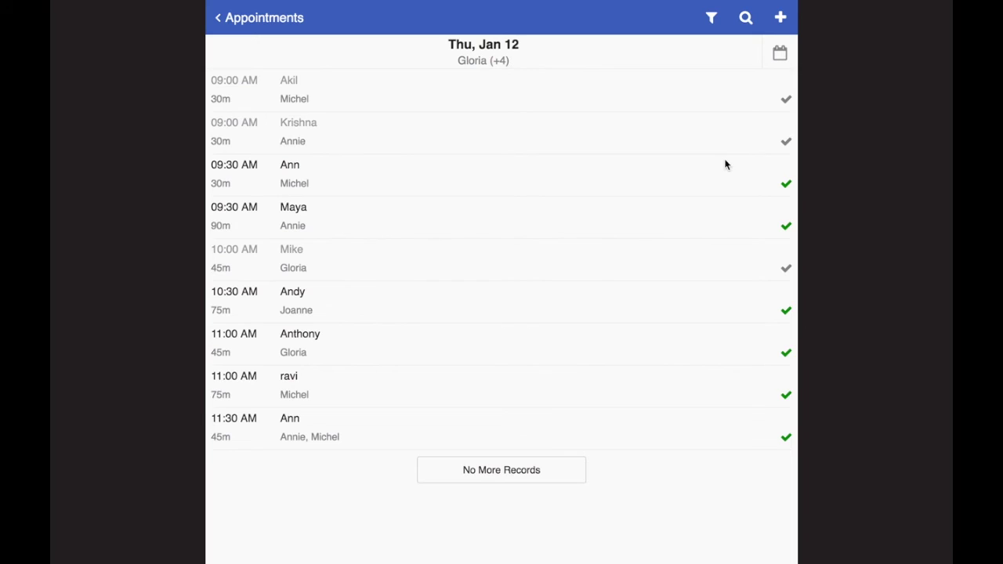
Step: Untick four specialists to list one specialist's three bookings, then return to the calendar grid
{"action": "left_click", "coordinate": [713, 19]}
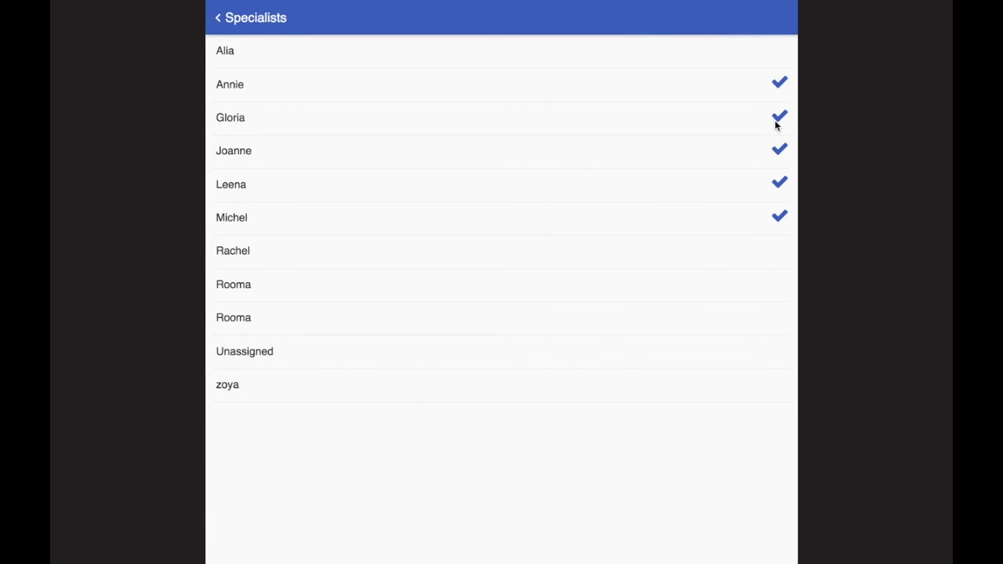
{"action": "left_click", "coordinate": [778, 118]}
{"action": "left_click", "coordinate": [778, 151]}
{"action": "left_click", "coordinate": [779, 183]}
{"action": "left_click", "coordinate": [779, 217]}
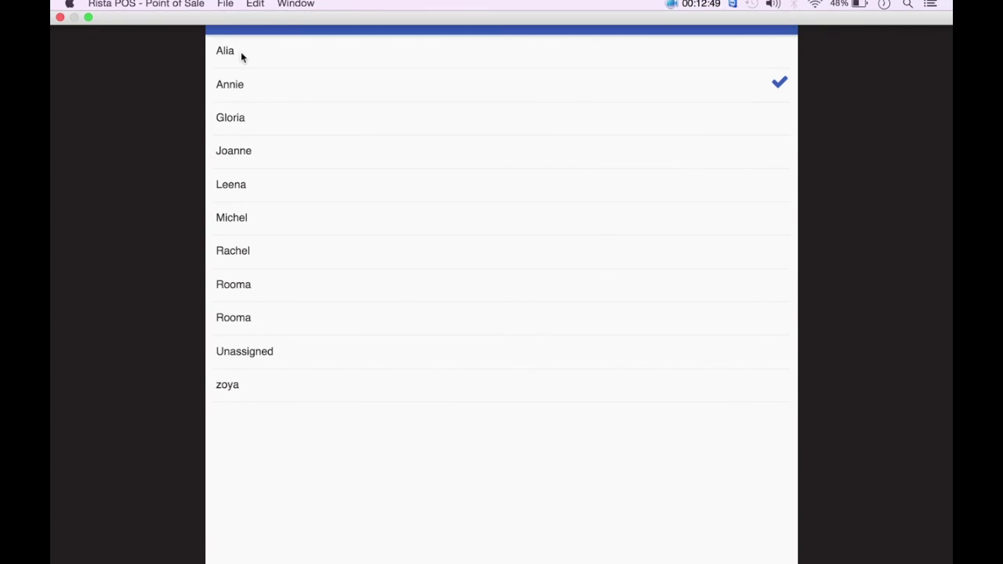
{"action": "left_click", "coordinate": [228, 20]}
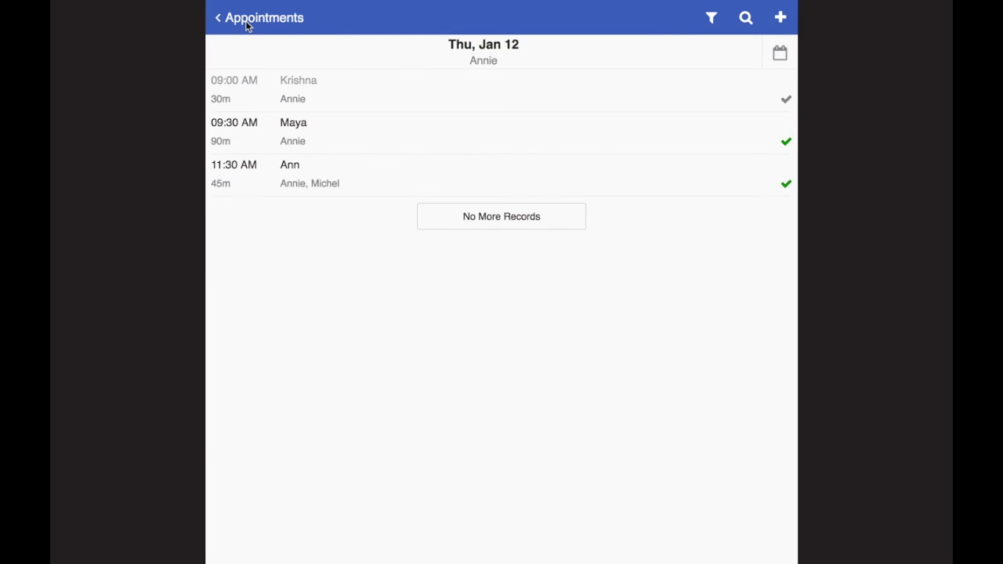
{"action": "left_click", "coordinate": [245, 23]}
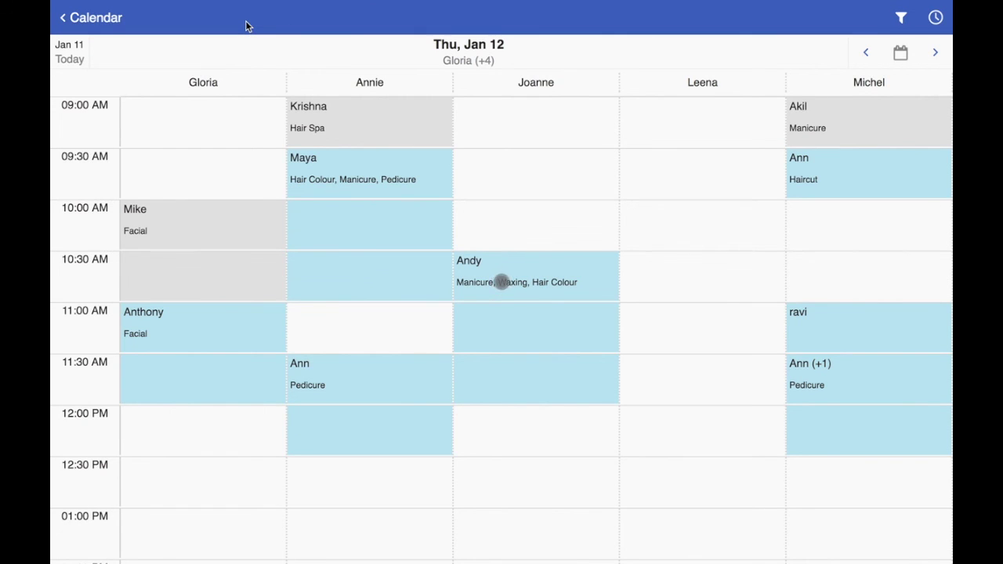